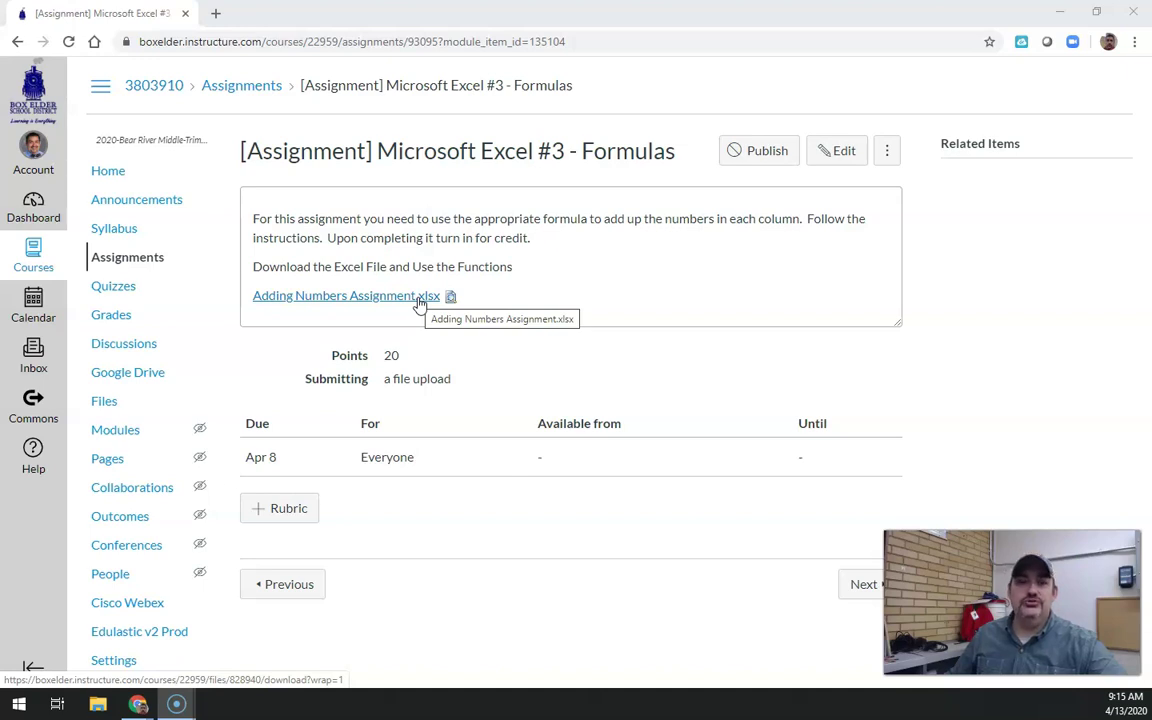
# Download the Adding Numbers Assignment.xlsx file from the assignment page, open it in Excel and enable editing.
pyautogui.click(420, 300)
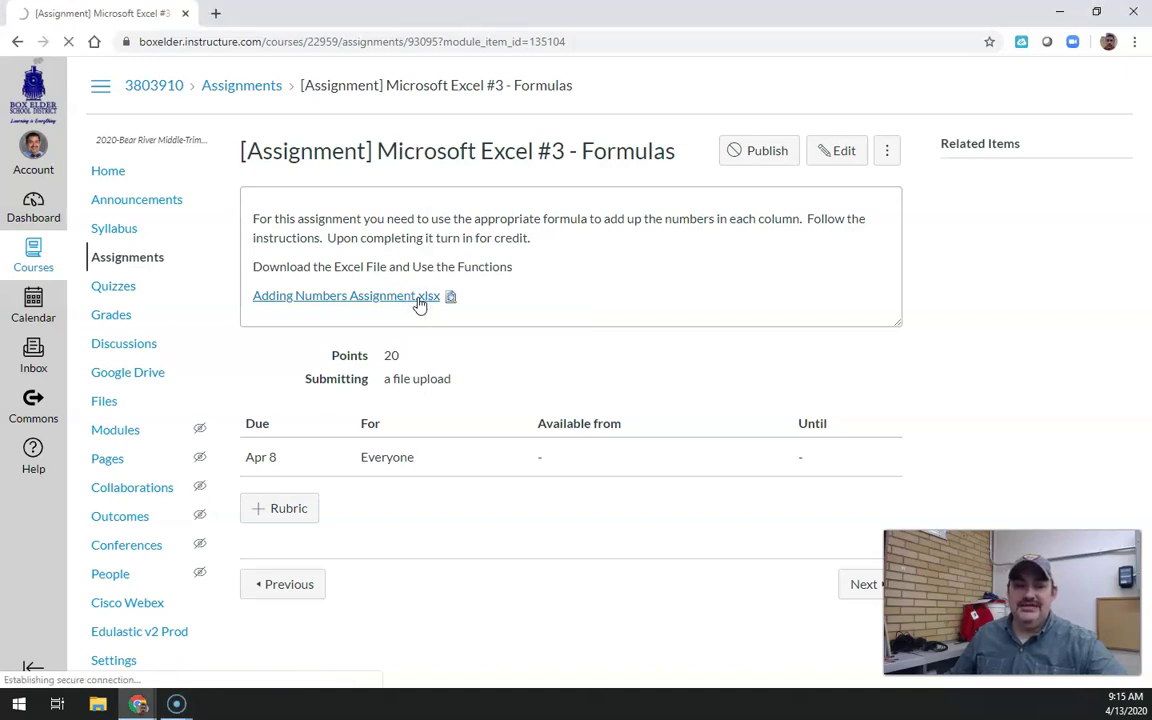
pyautogui.click(422, 299)
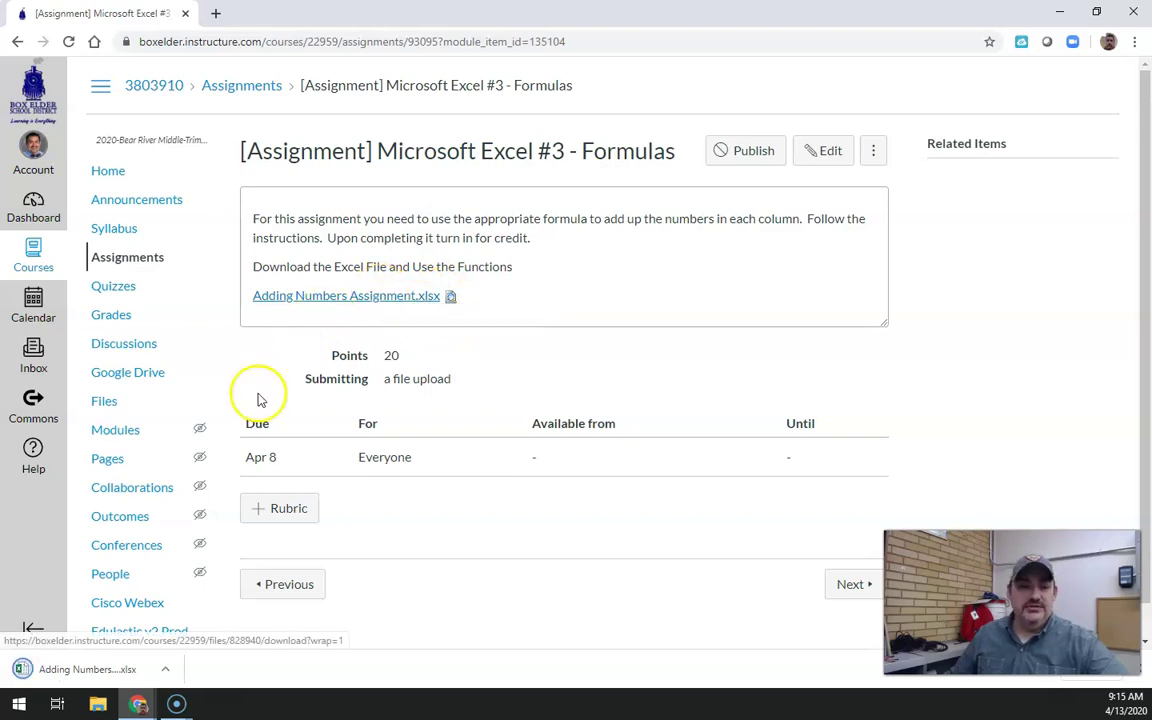
pyautogui.click(118, 672)
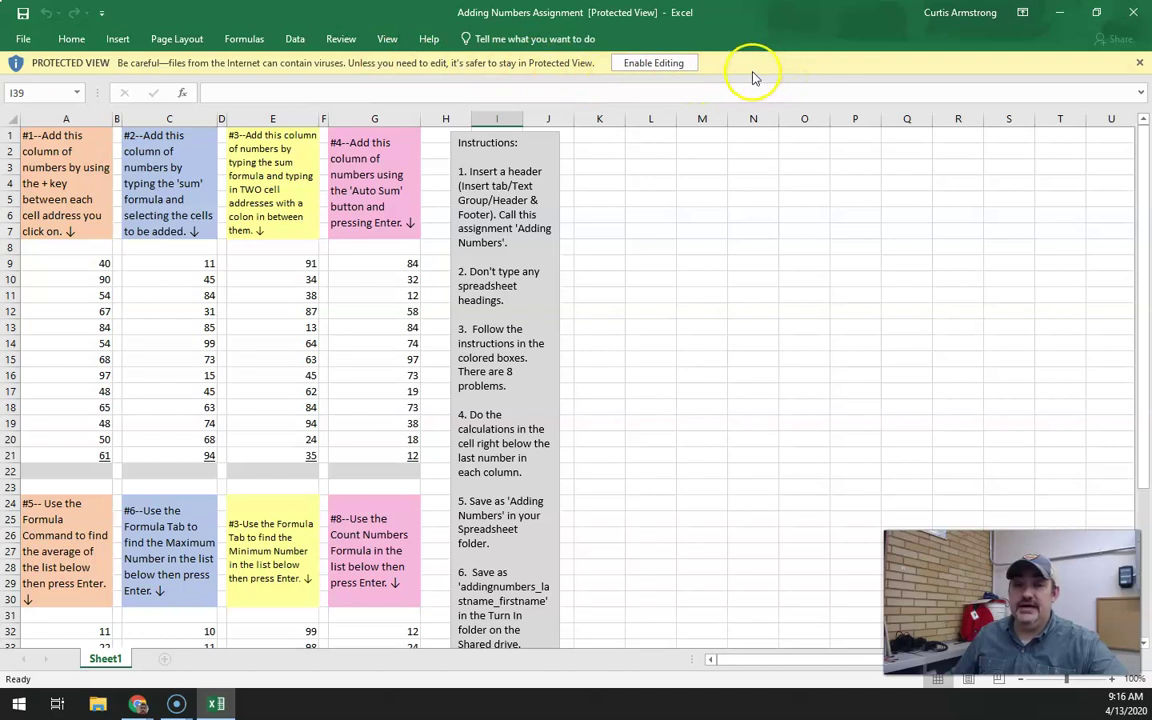
pyautogui.click(655, 65)
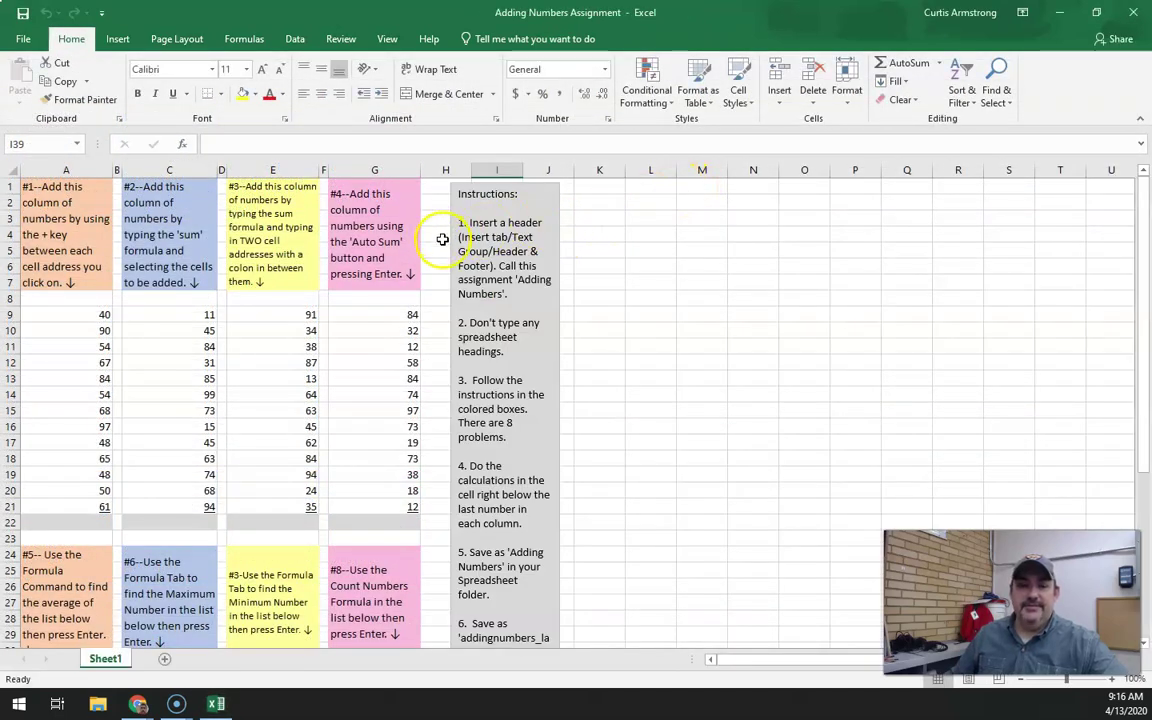
# Save the workbook in the Documents folder with a file name made of "excel3-" followed by the teacher's name.
pyautogui.click(24, 42)
pyautogui.click(34, 197)
pyautogui.click(122, 210)
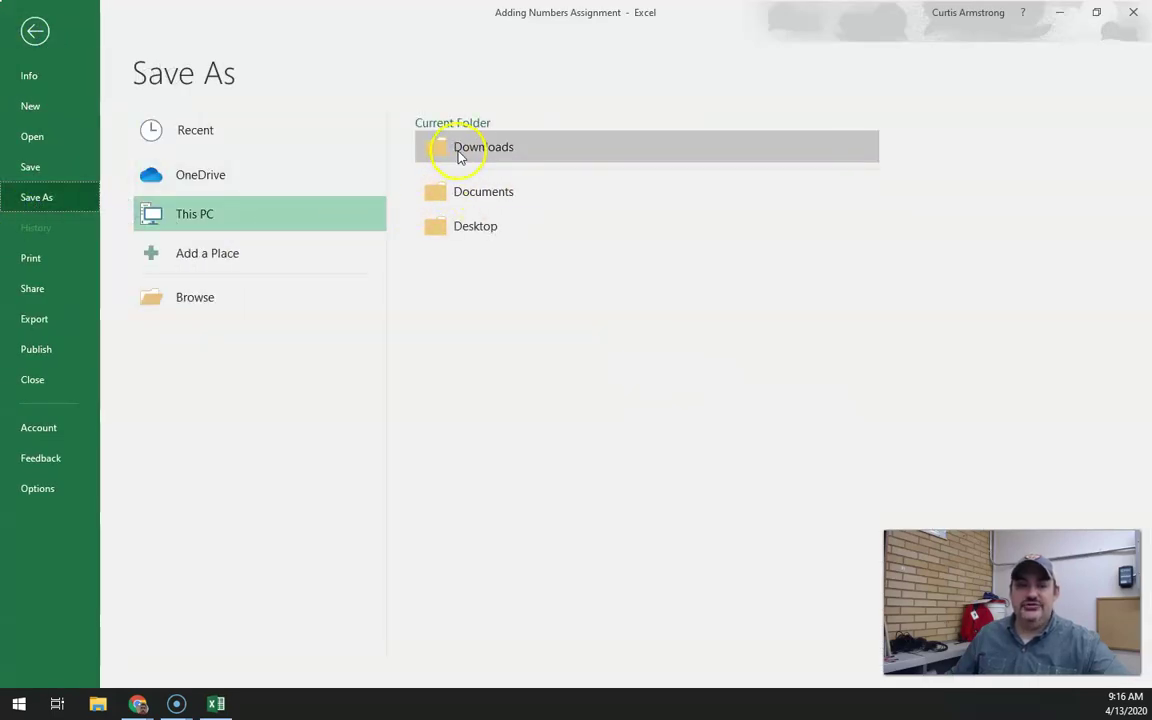
pyautogui.click(475, 192)
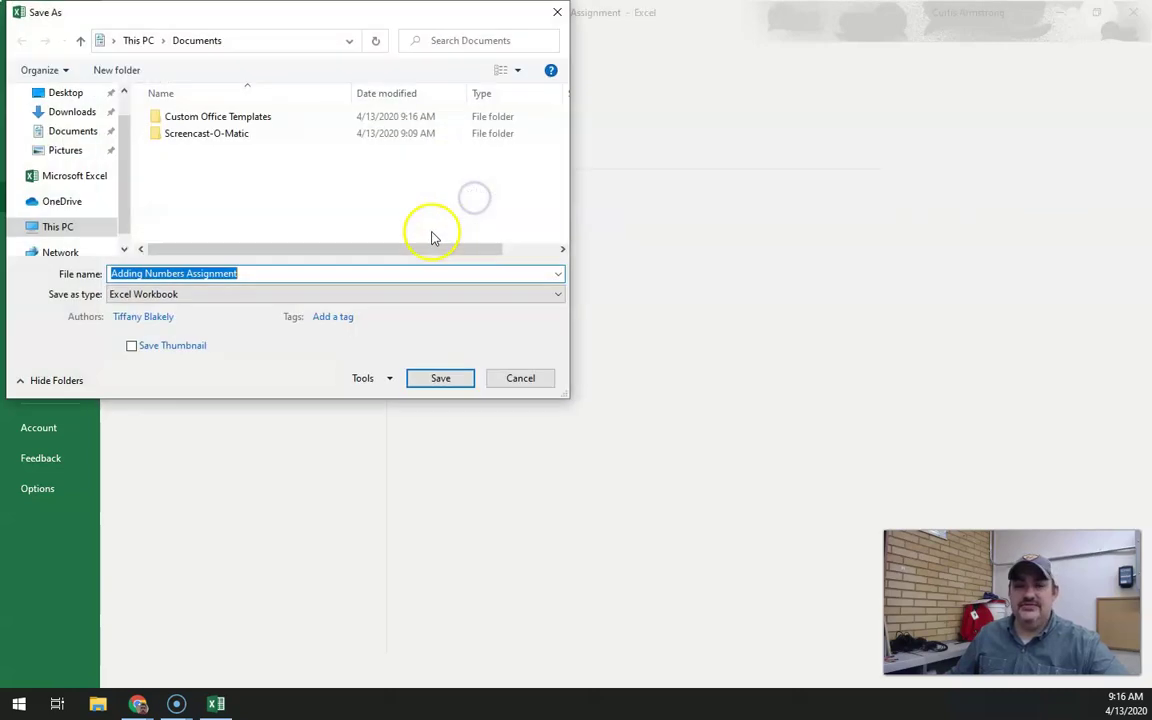
pyautogui.moveTo(265, 277); pyautogui.dragTo(115, 278)
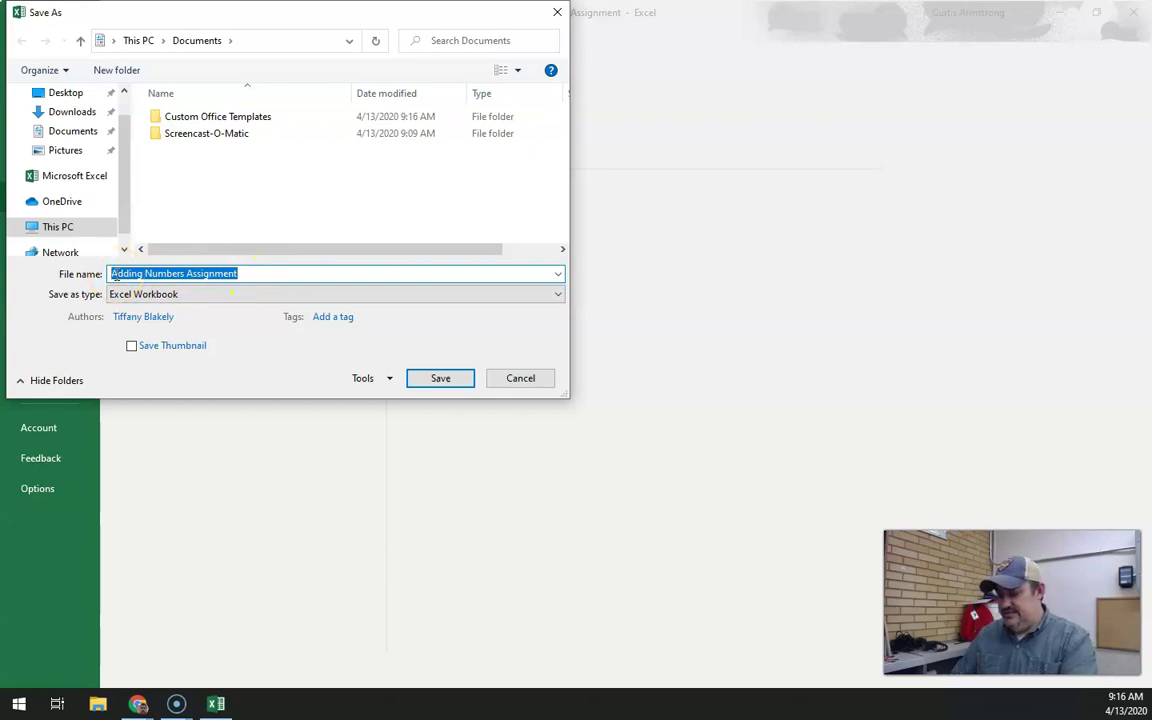
pyautogui.write('excel3-mr')
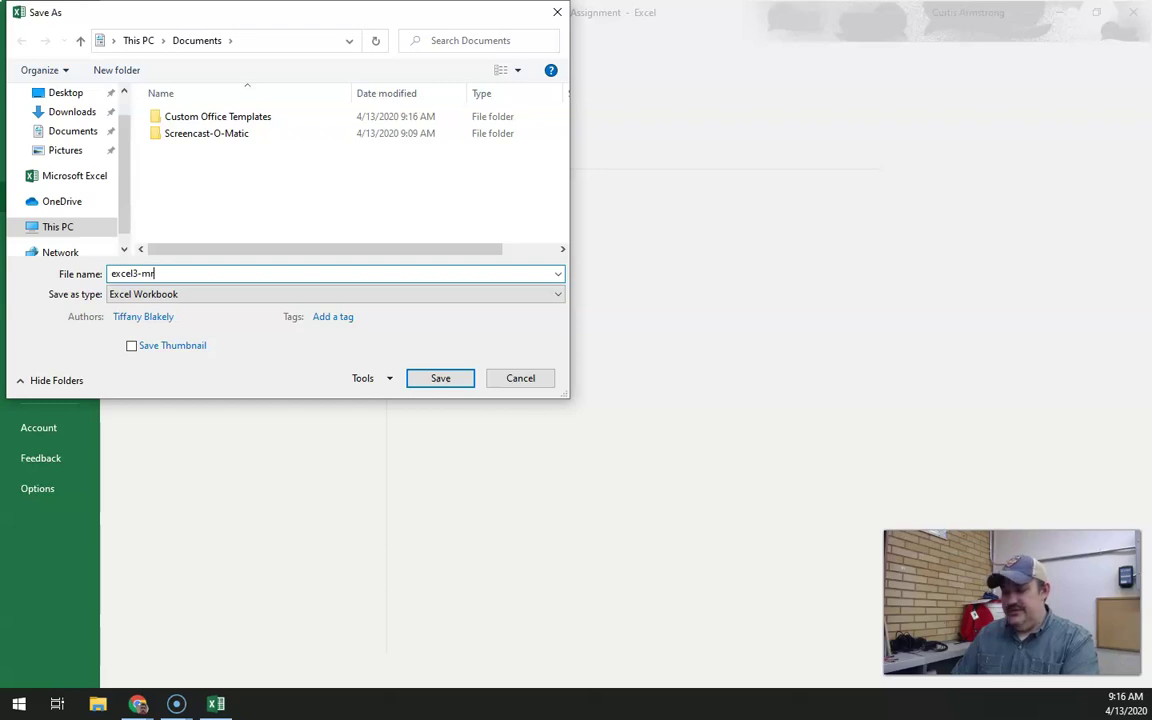
pyautogui.write('-armstrong')
pyautogui.press('Return')
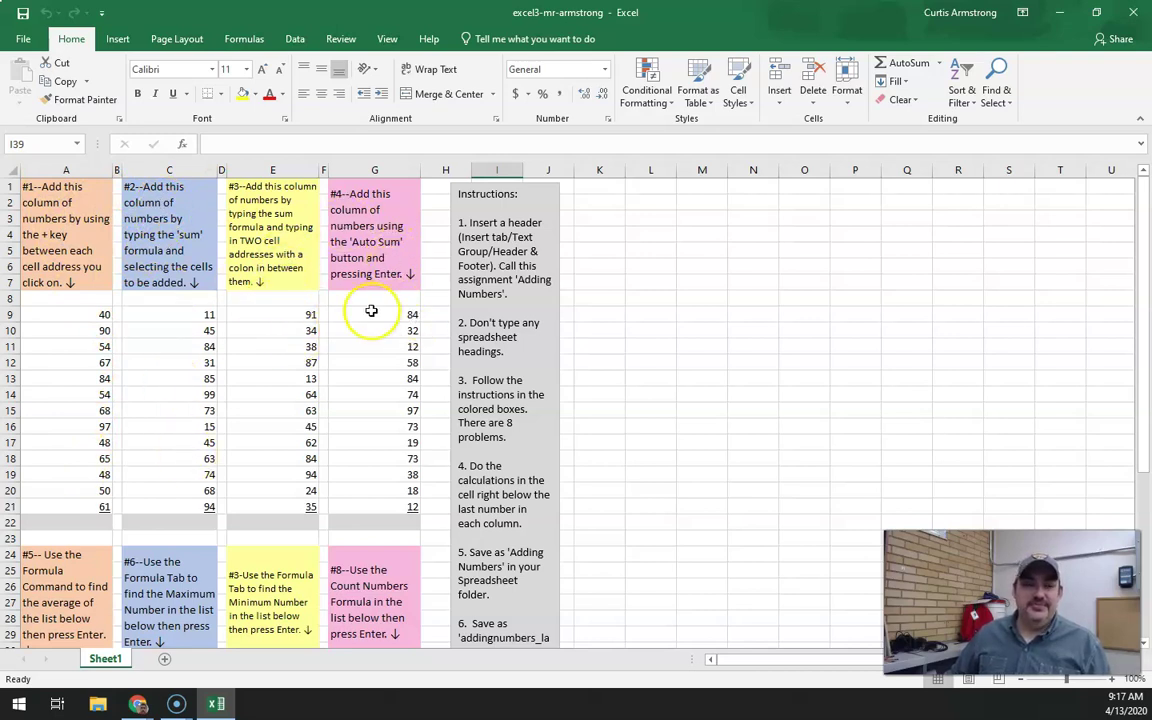
# In A22, add the numbers in A9 through A21 with a formula joining each individual cell address by a plus sign.
pyautogui.scroll(-7, 371, 312)
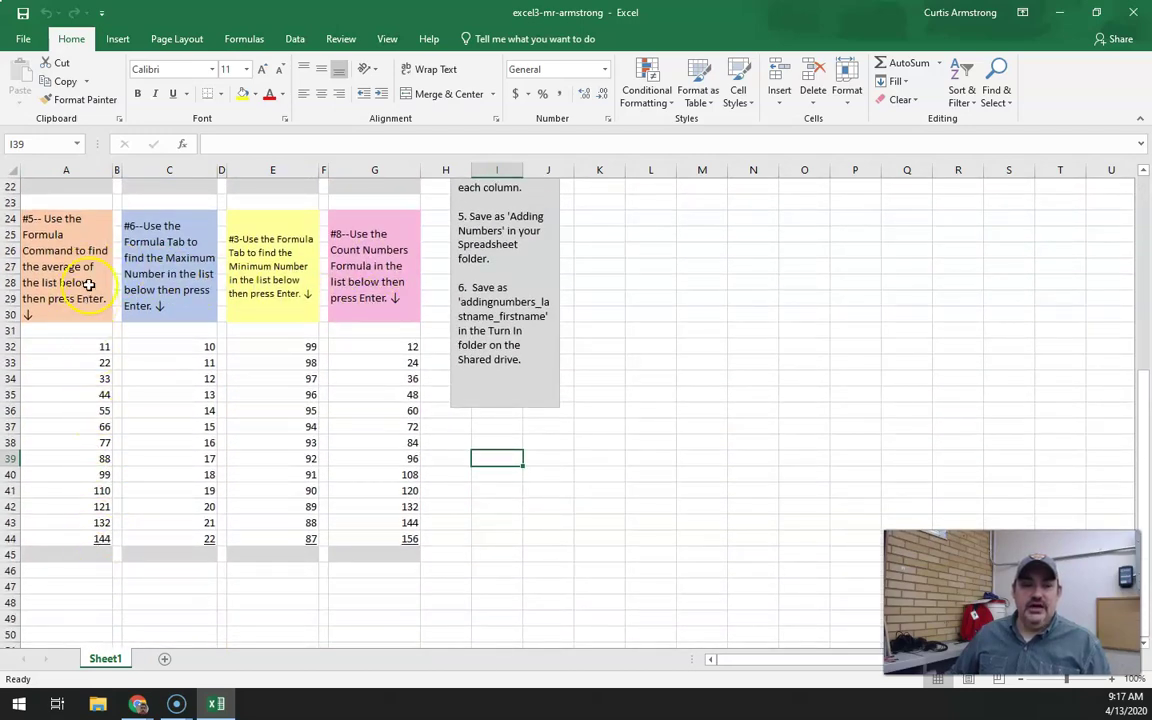
pyautogui.scroll(5, 89, 283)
pyautogui.scroll(2, 89, 283)
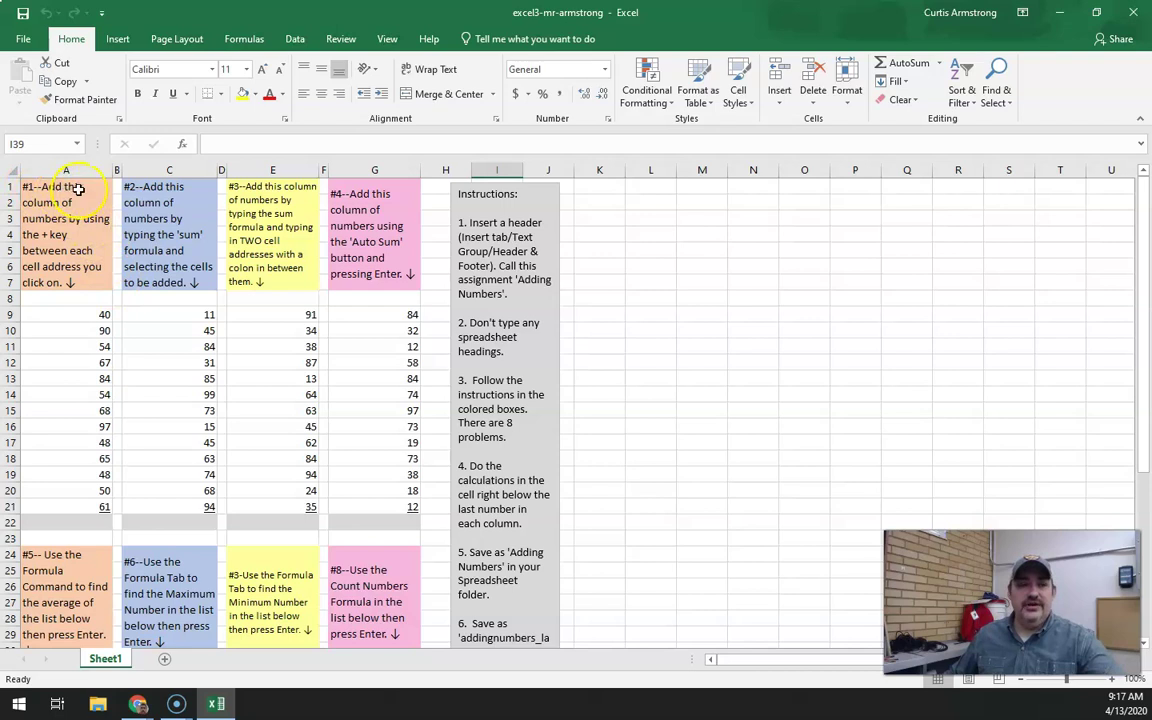
pyautogui.click(51, 202)
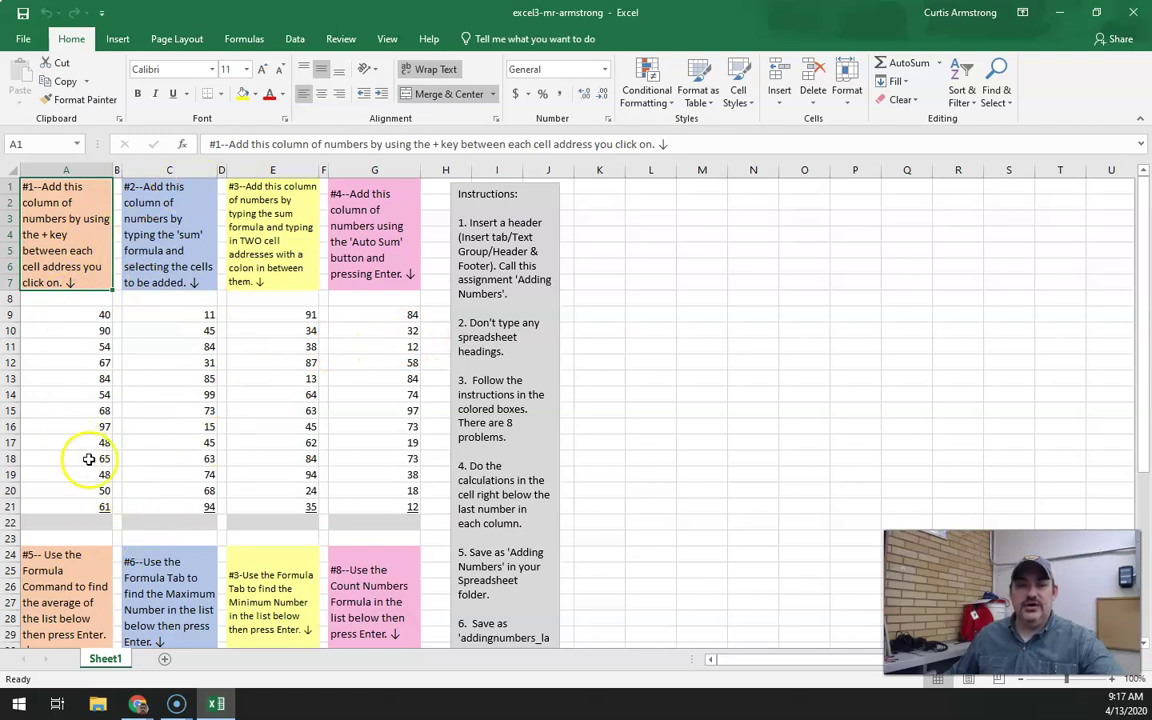
pyautogui.click(89, 523)
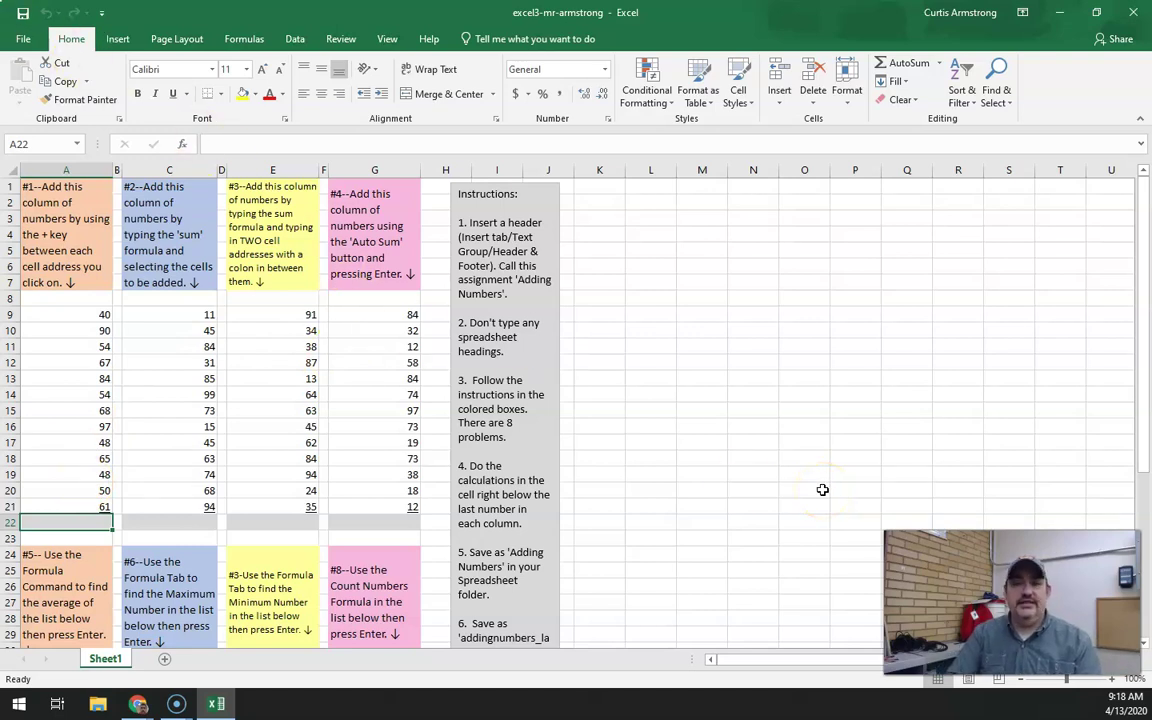
pyautogui.write('=')
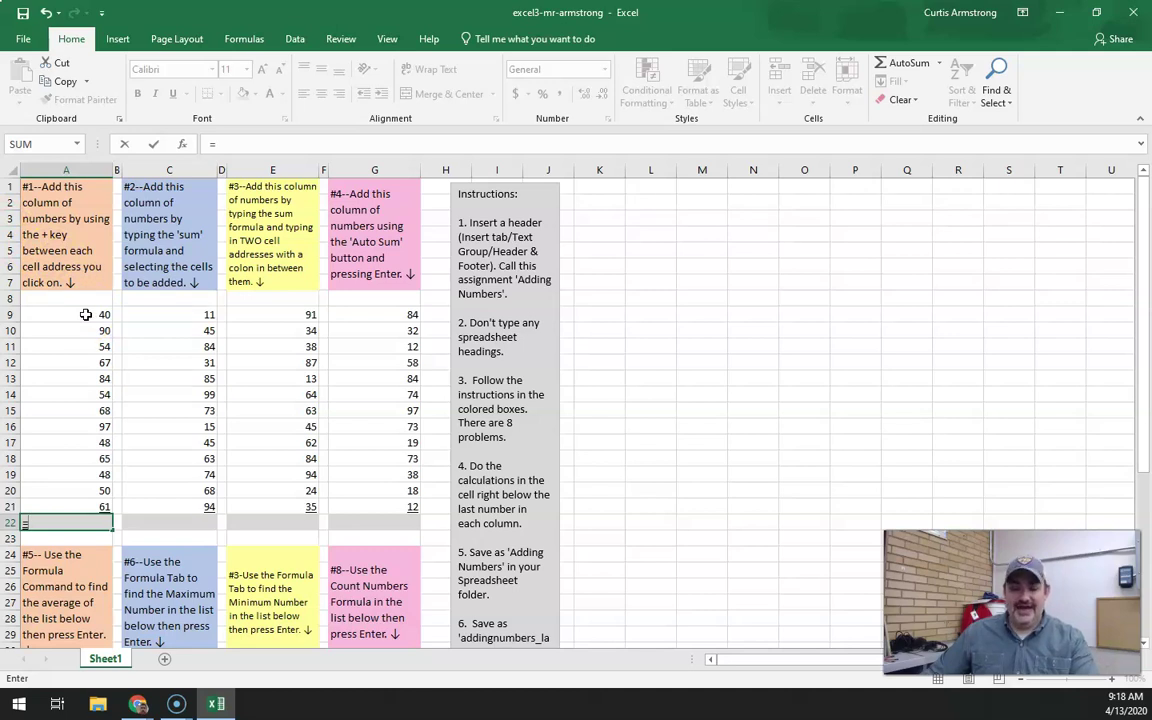
pyautogui.write('A')
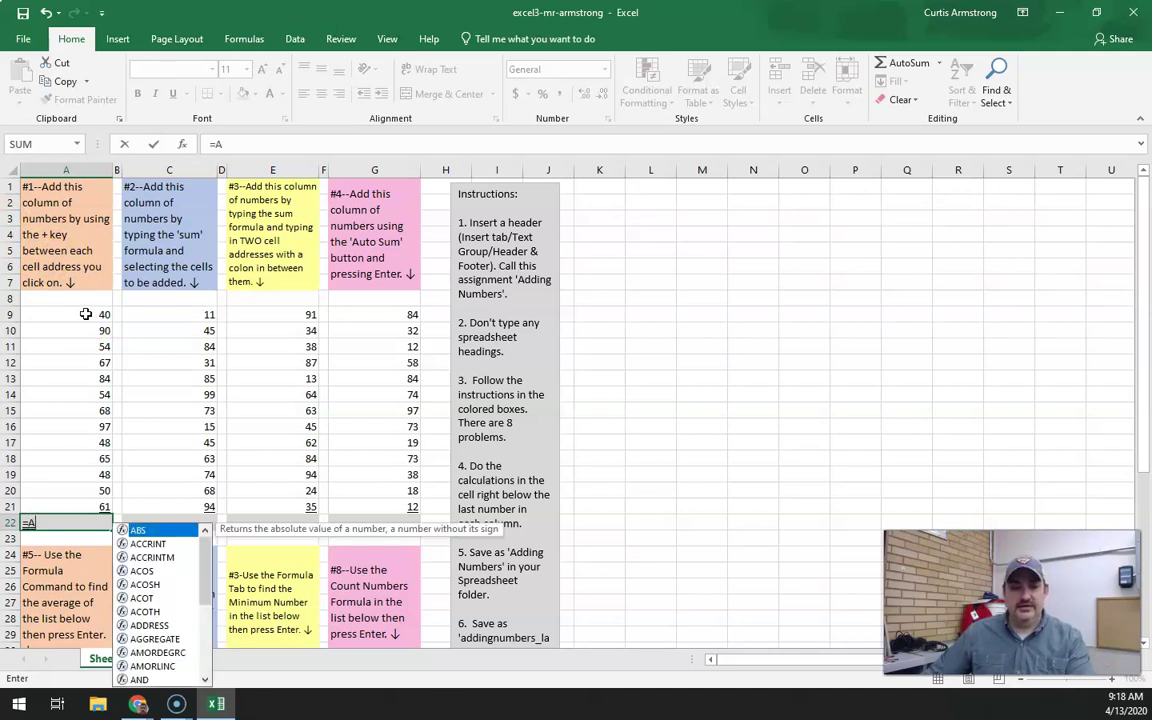
pyautogui.click(86, 314)
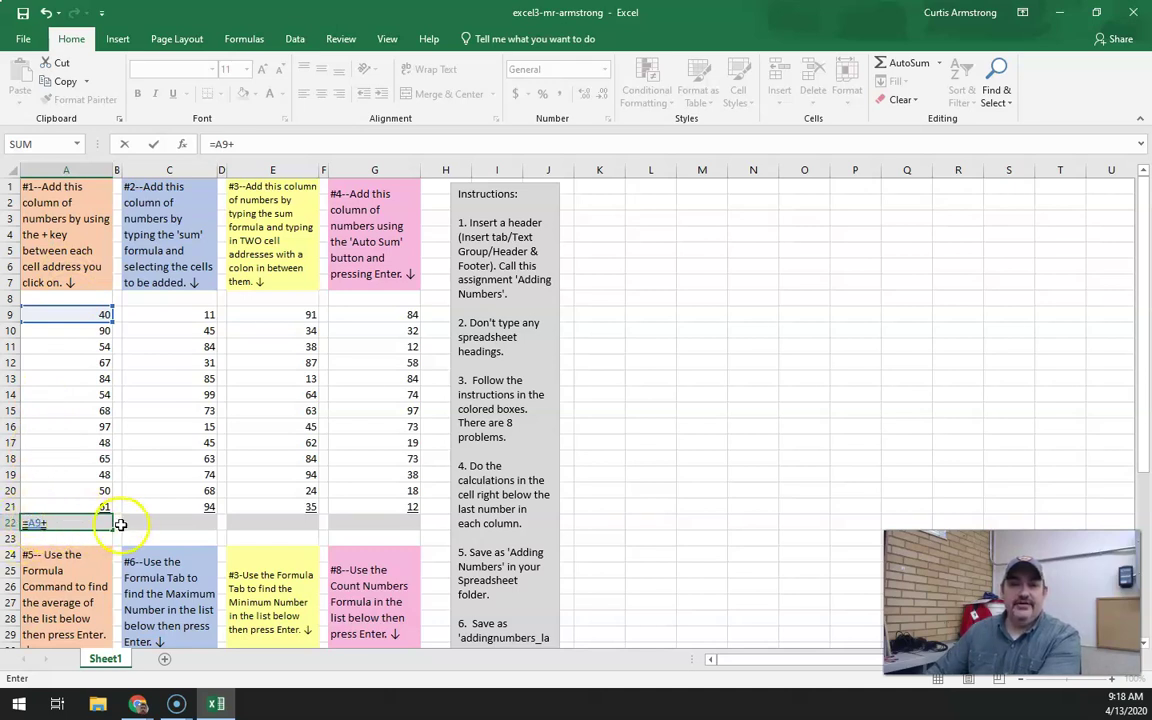
pyautogui.click(60, 331)
pyautogui.write('+')
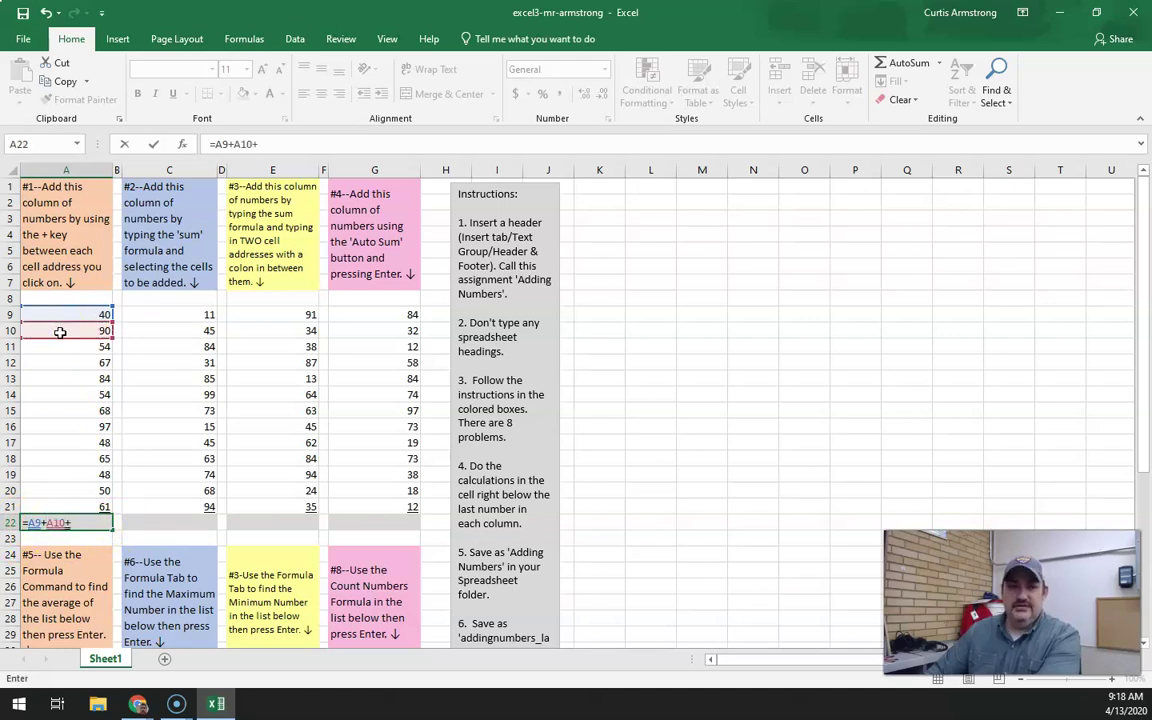
pyautogui.click(62, 347)
pyautogui.write('+')
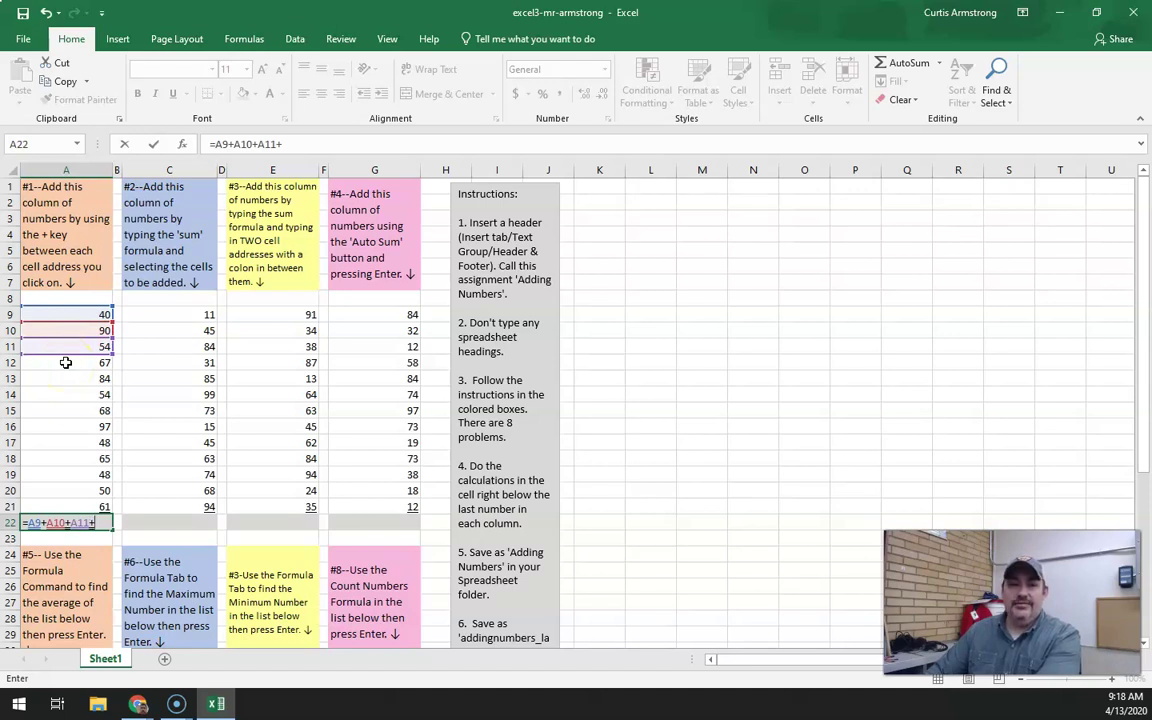
pyautogui.click(65, 362)
pyautogui.write('+')
pyautogui.click(65, 379)
pyautogui.write('+')
pyautogui.click(69, 396)
pyautogui.click(69, 410)
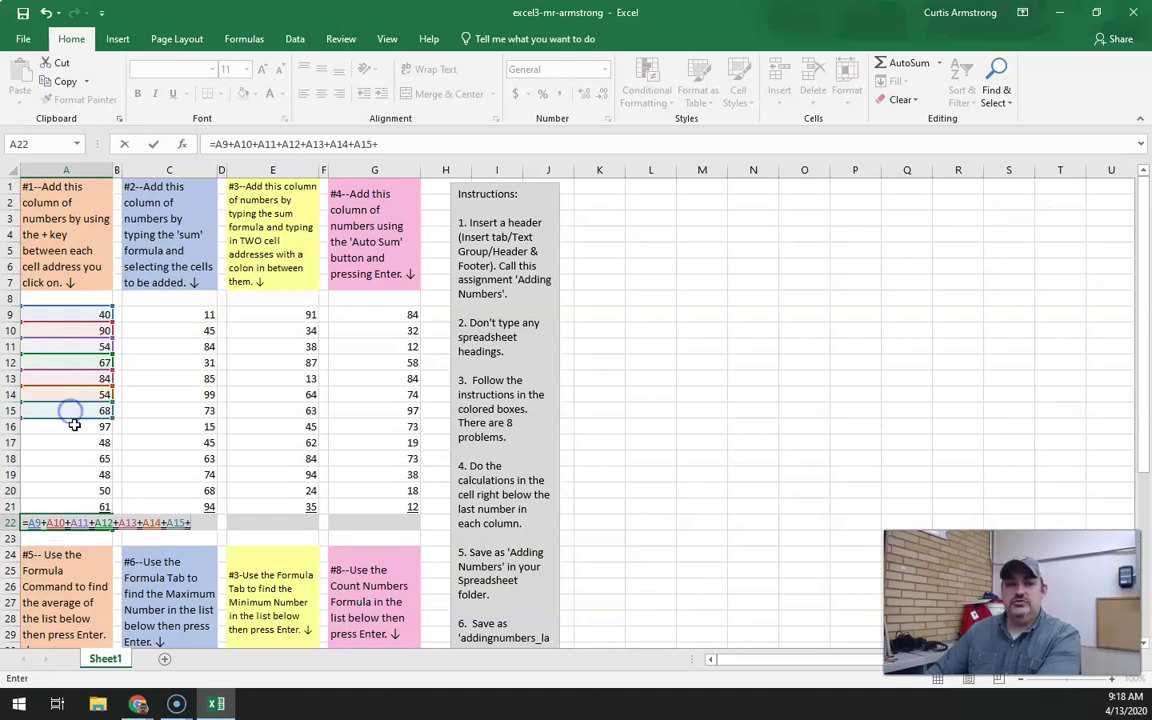
pyautogui.write('+')
pyautogui.click(76, 426)
pyautogui.write('+')
pyautogui.click(83, 444)
pyautogui.write('+')
pyautogui.click(82, 459)
pyautogui.write('+')
pyautogui.click(82, 475)
pyautogui.write('+')
pyautogui.click(81, 492)
pyautogui.write('+')
pyautogui.click(75, 506)
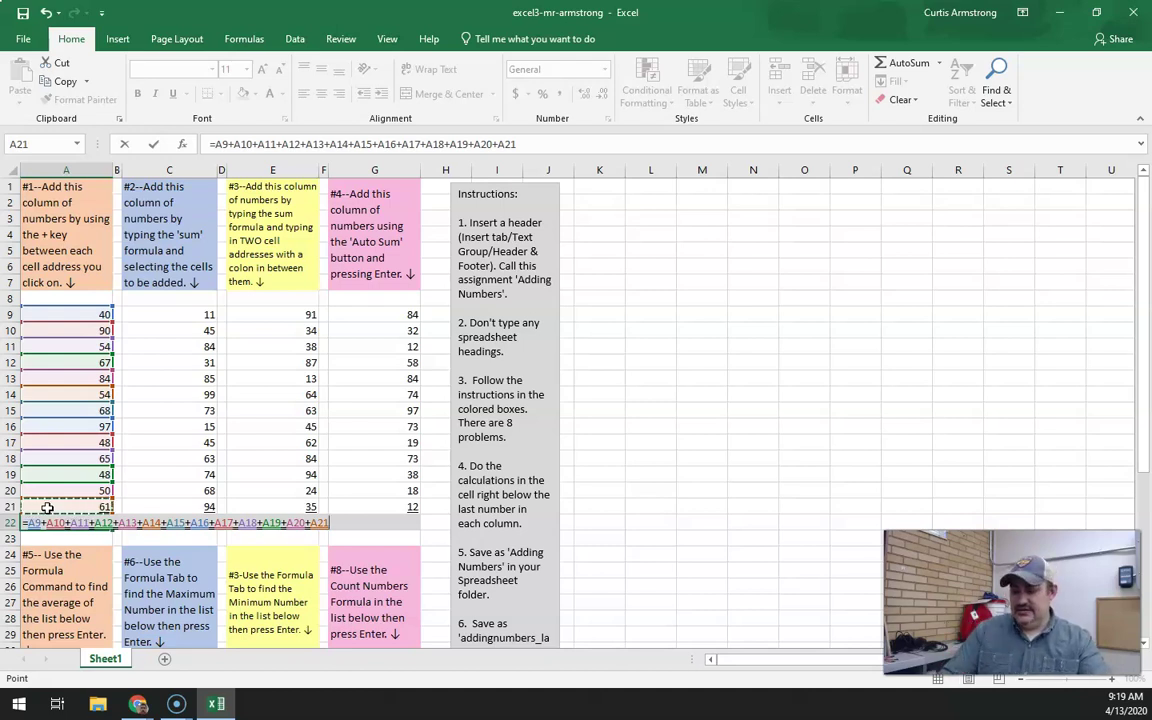
pyautogui.write('=')
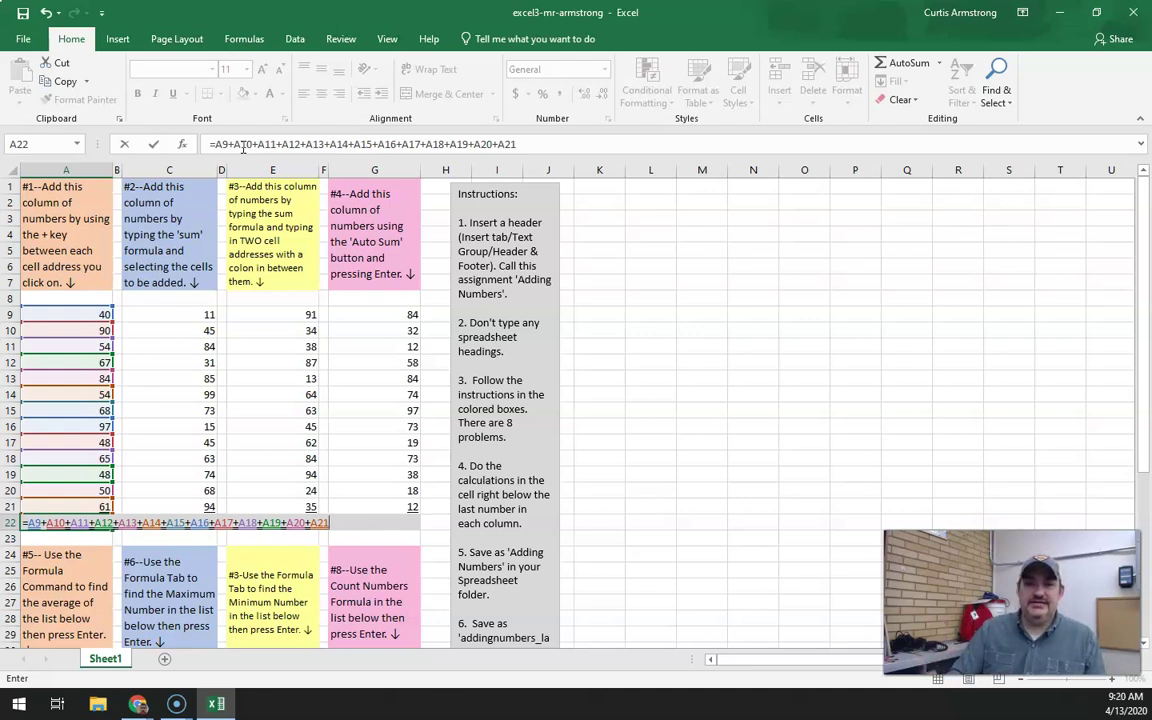
pyautogui.press('Return')
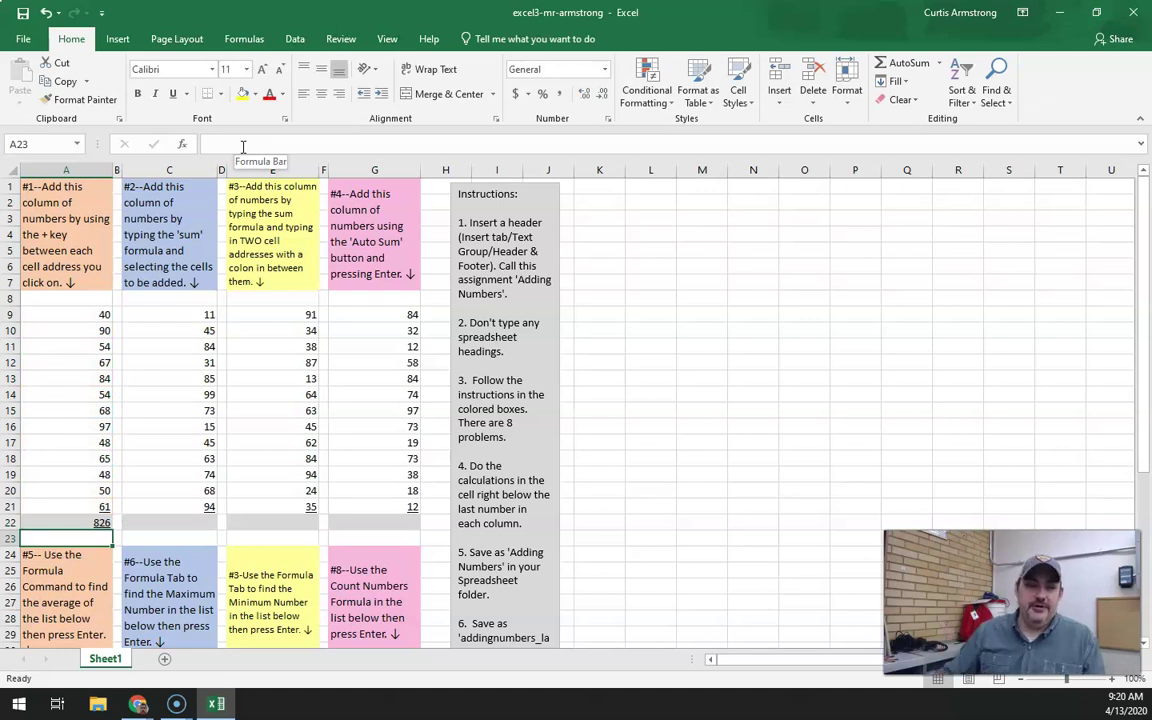
pyautogui.click(82, 523)
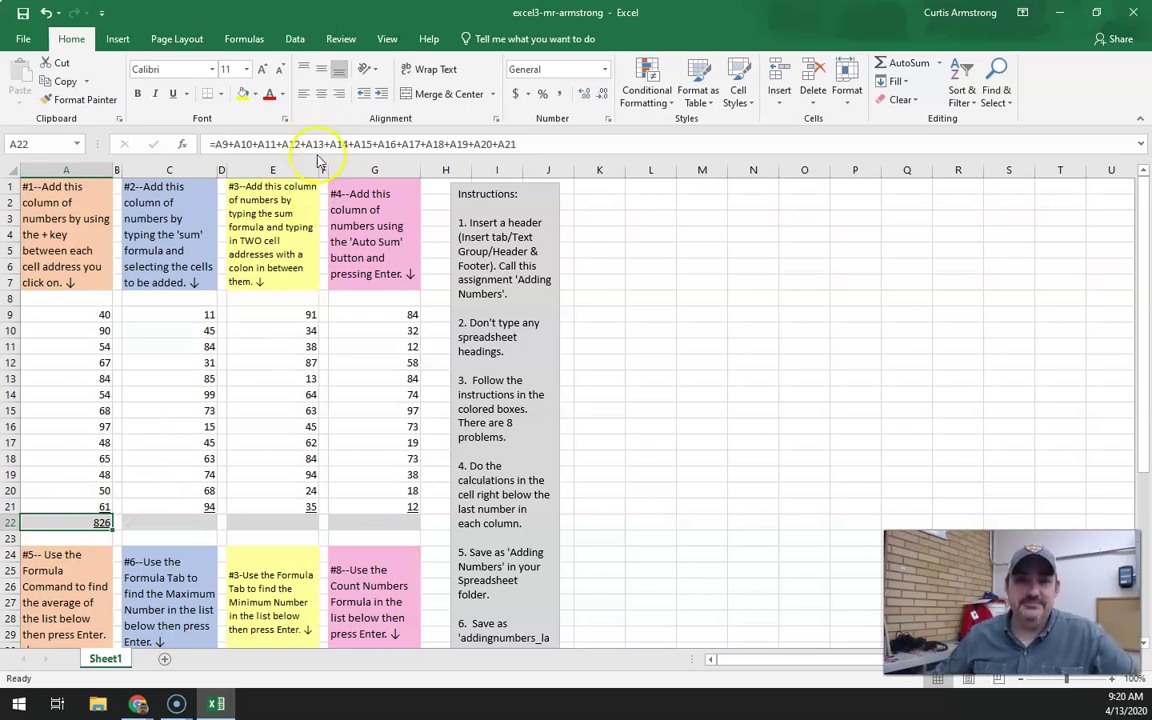
# In C22, total the second column with a SUM formula listing each cell from C9 through C21 individually, separated by commas.
pyautogui.click(180, 523)
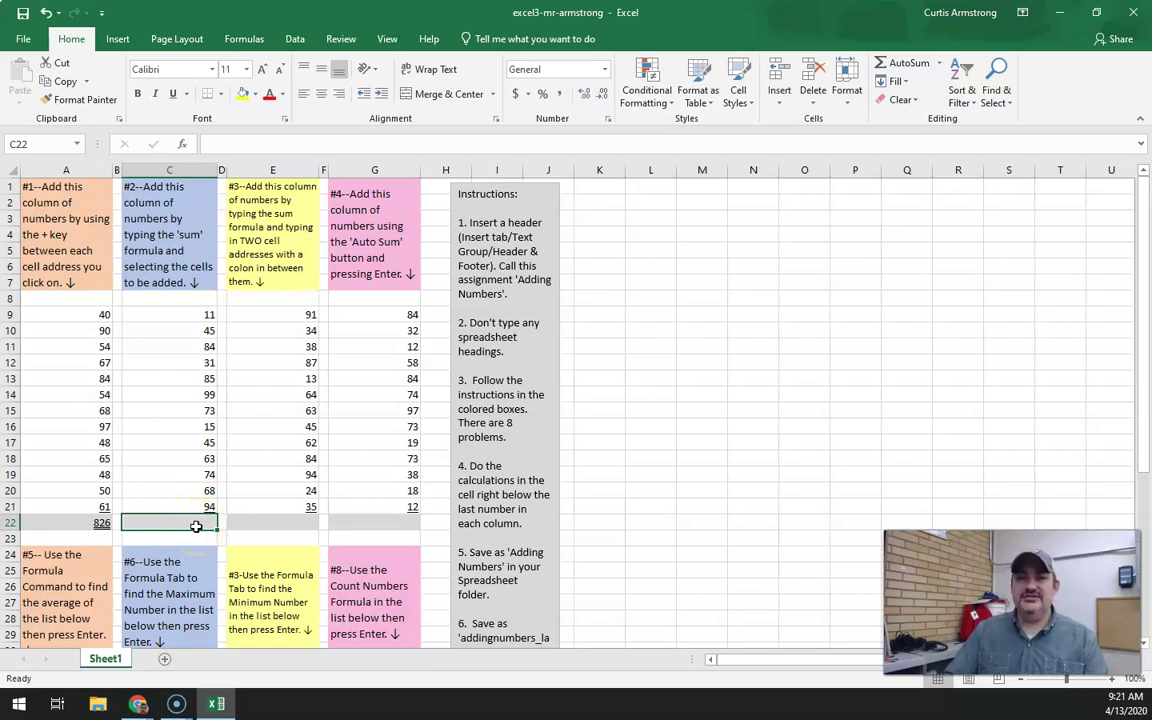
pyautogui.write('=')
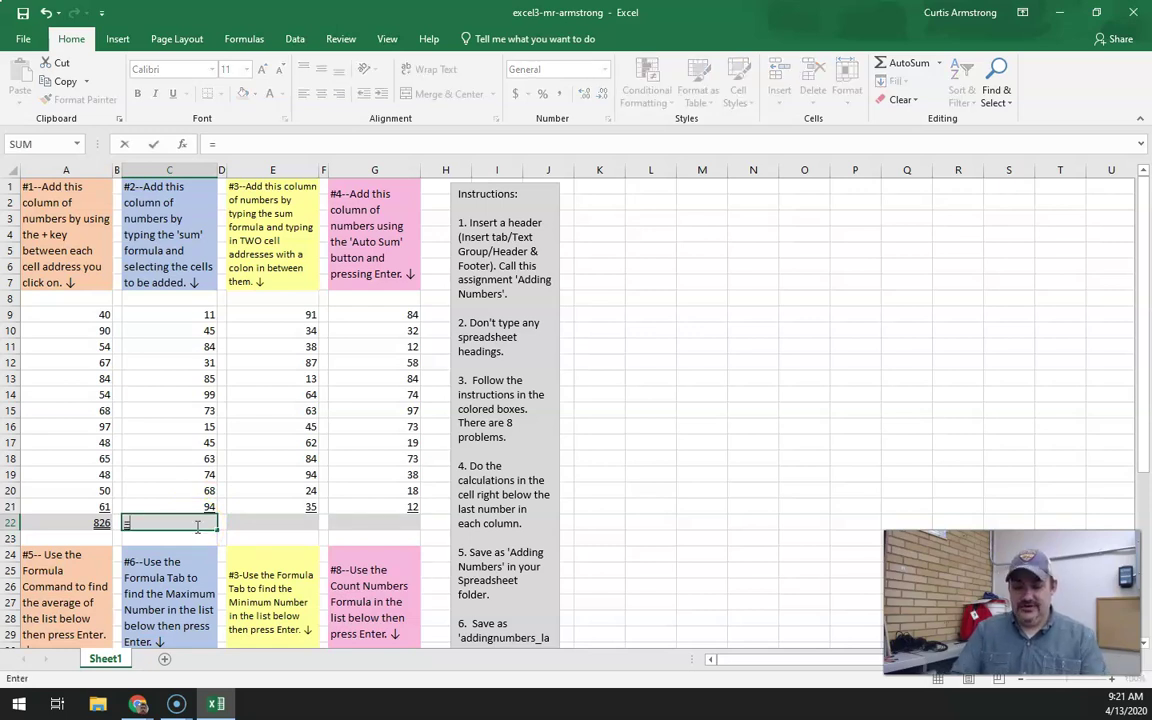
pyautogui.write('sum')
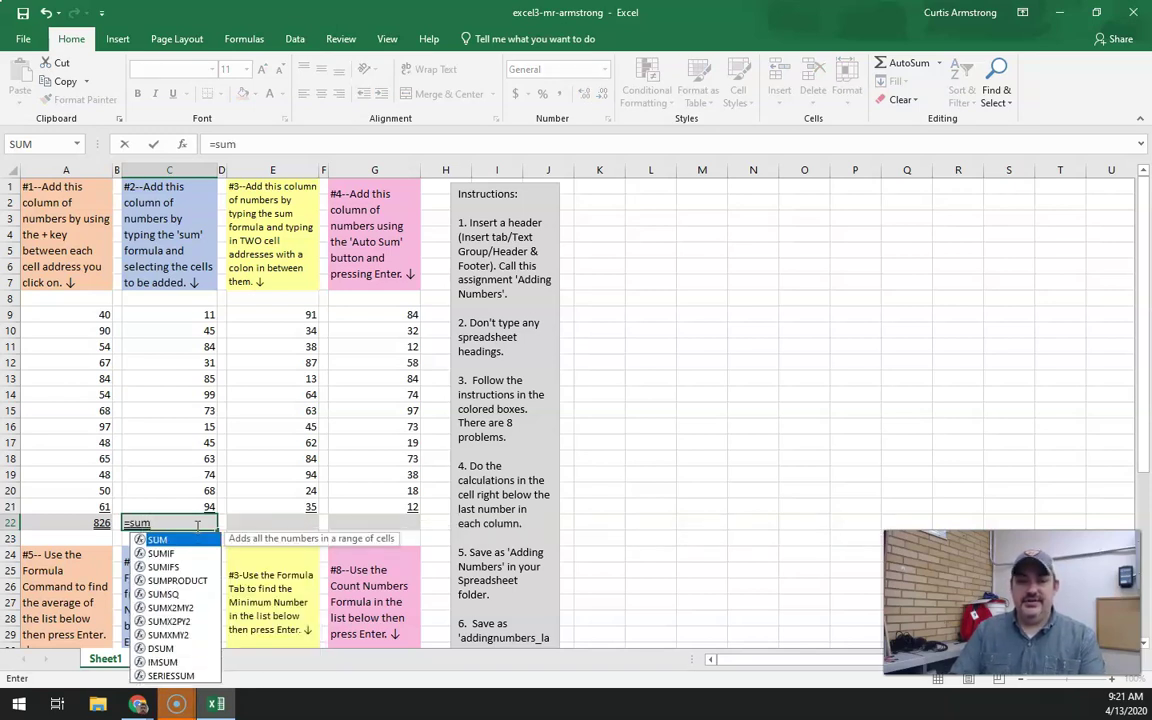
pyautogui.write('(')
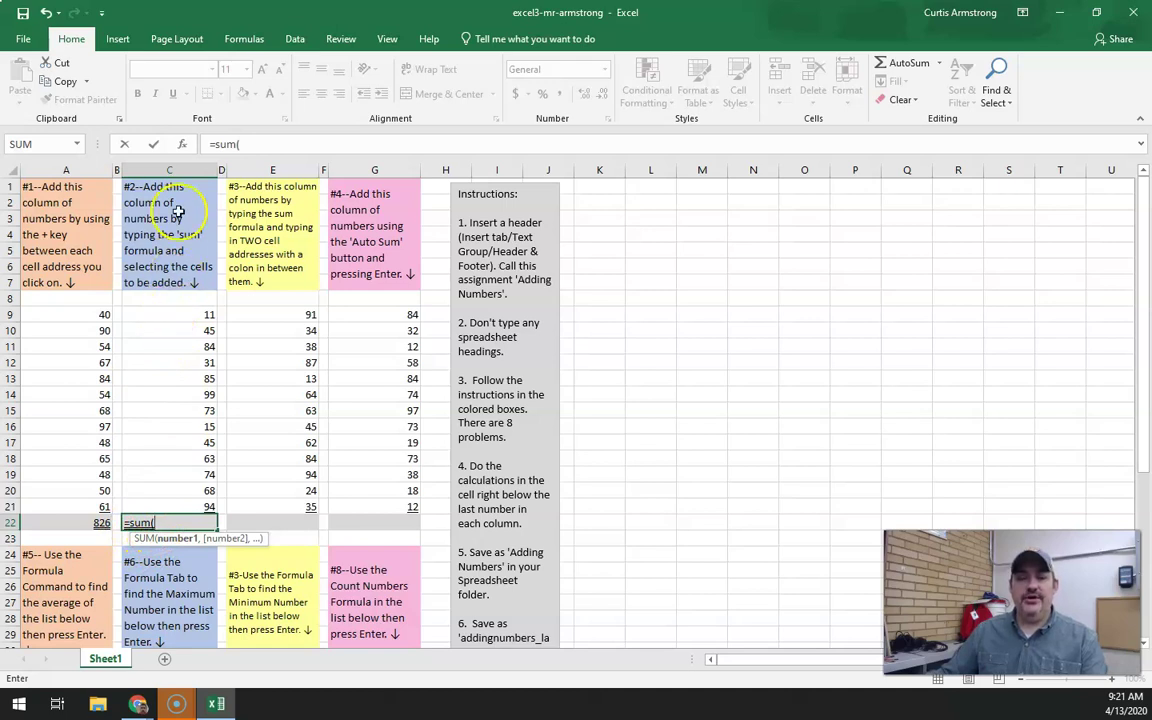
pyautogui.click(188, 315)
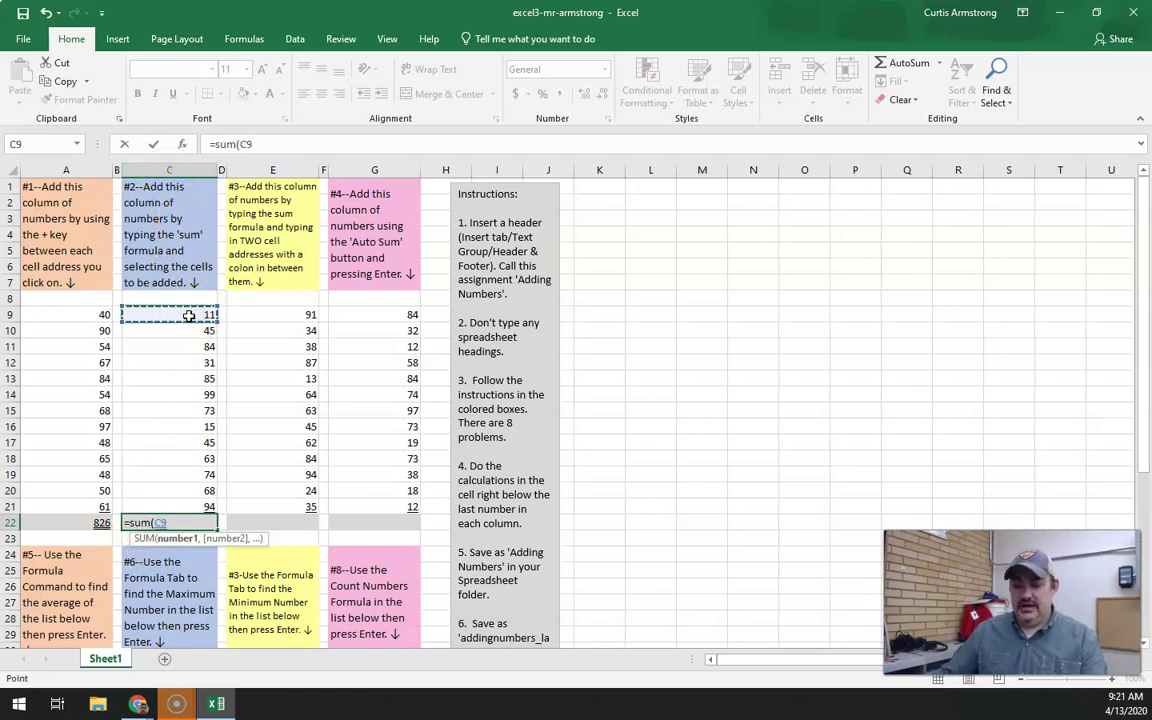
pyautogui.write(',')
pyautogui.click(186, 330)
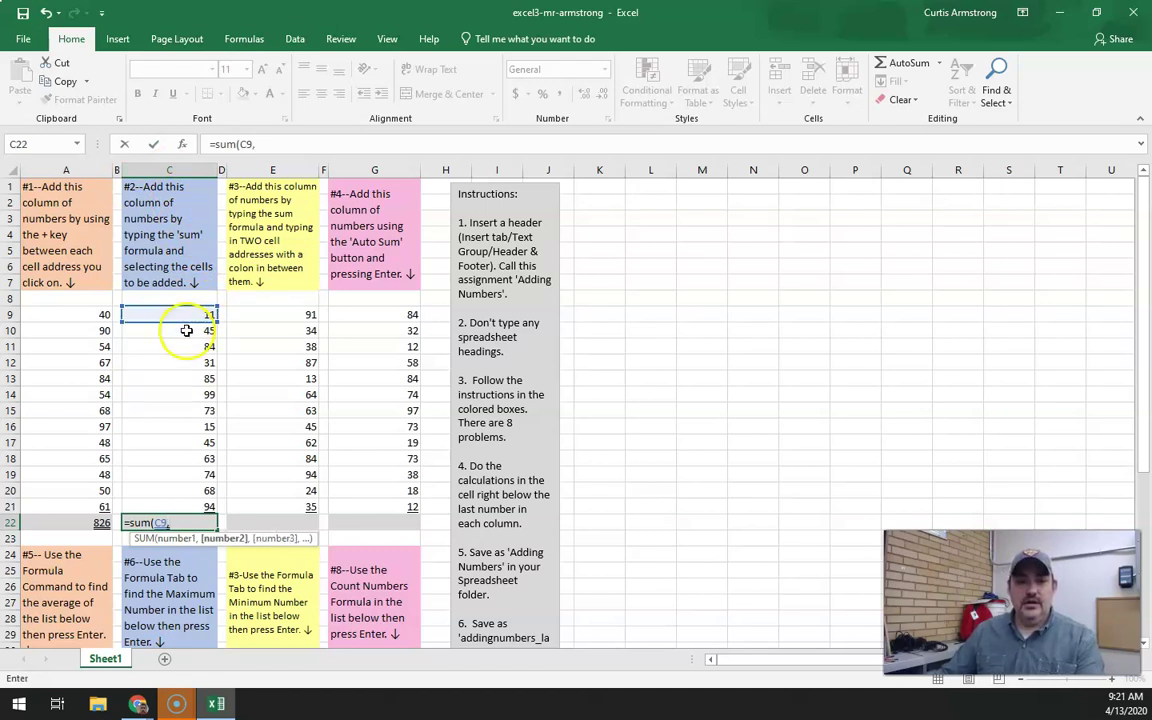
pyautogui.write(',')
pyautogui.click(186, 347)
pyautogui.write(',')
pyautogui.click(186, 362)
pyautogui.write(',')
pyautogui.click(185, 379)
pyautogui.write(',')
pyautogui.click(185, 394)
pyautogui.write(',')
pyautogui.click(183, 410)
pyautogui.write(',')
pyautogui.click(179, 428)
pyautogui.write(',')
pyautogui.click(176, 442)
pyautogui.write(',')
pyautogui.click(176, 460)
pyautogui.write(',')
pyautogui.click(176, 477)
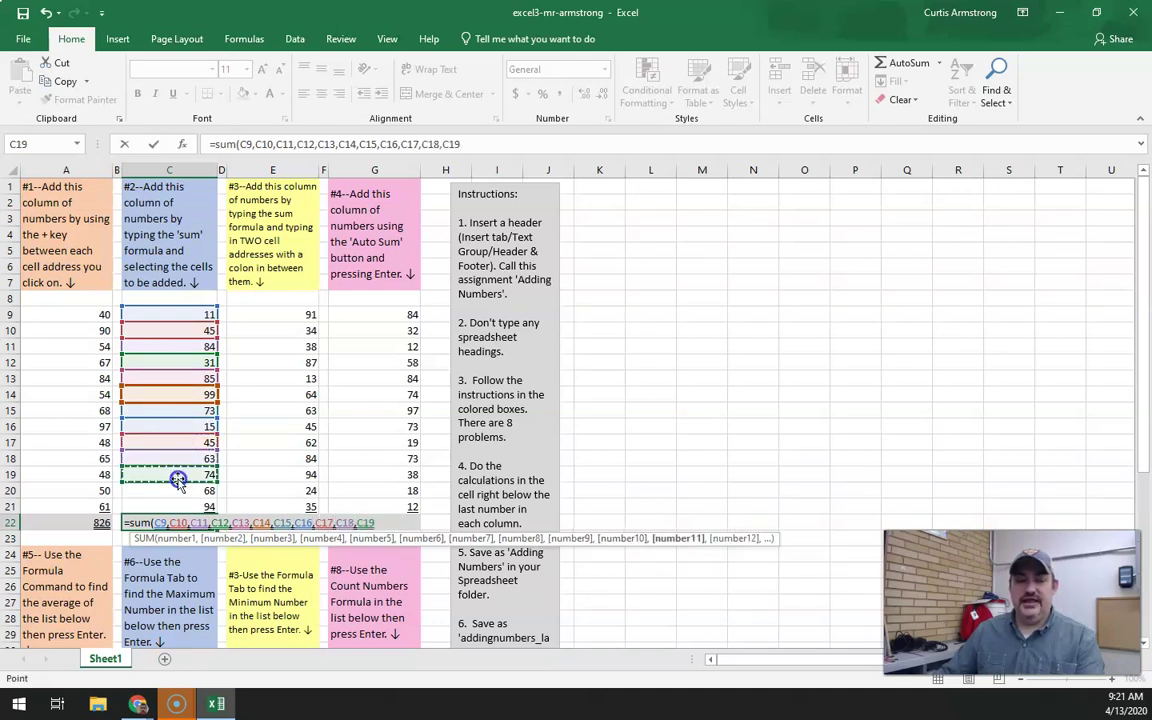
pyautogui.write(',')
pyautogui.click(176, 491)
pyautogui.write(',')
pyautogui.click(177, 507)
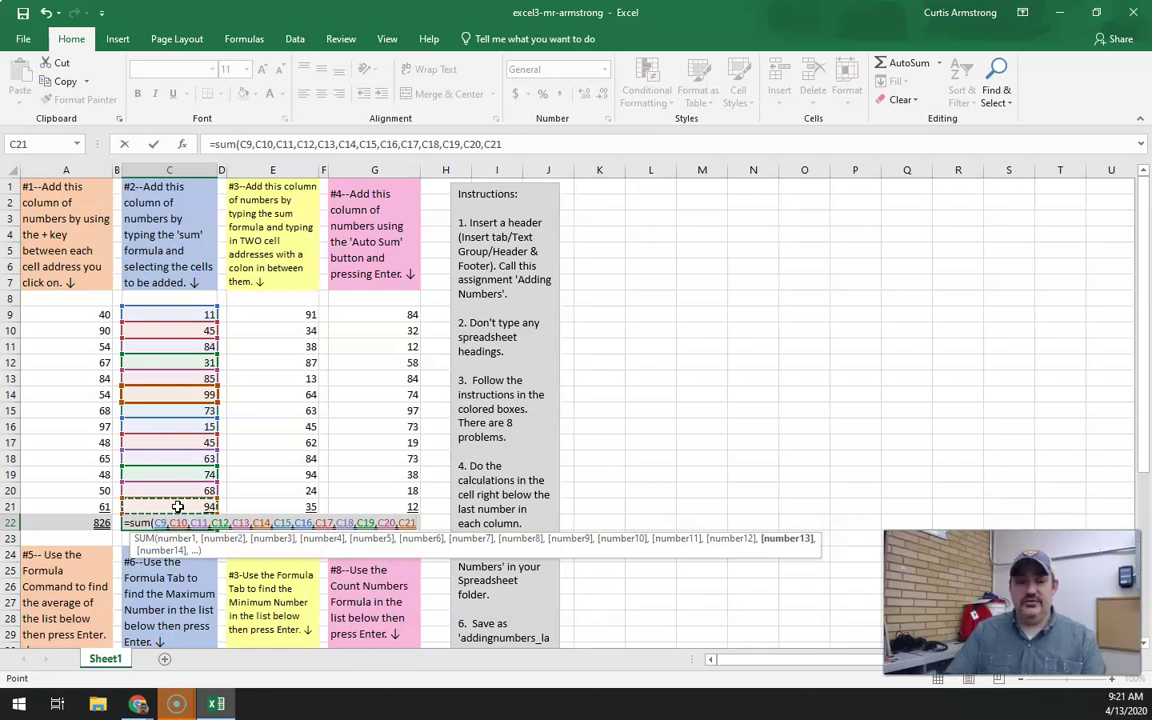
pyautogui.write(')')
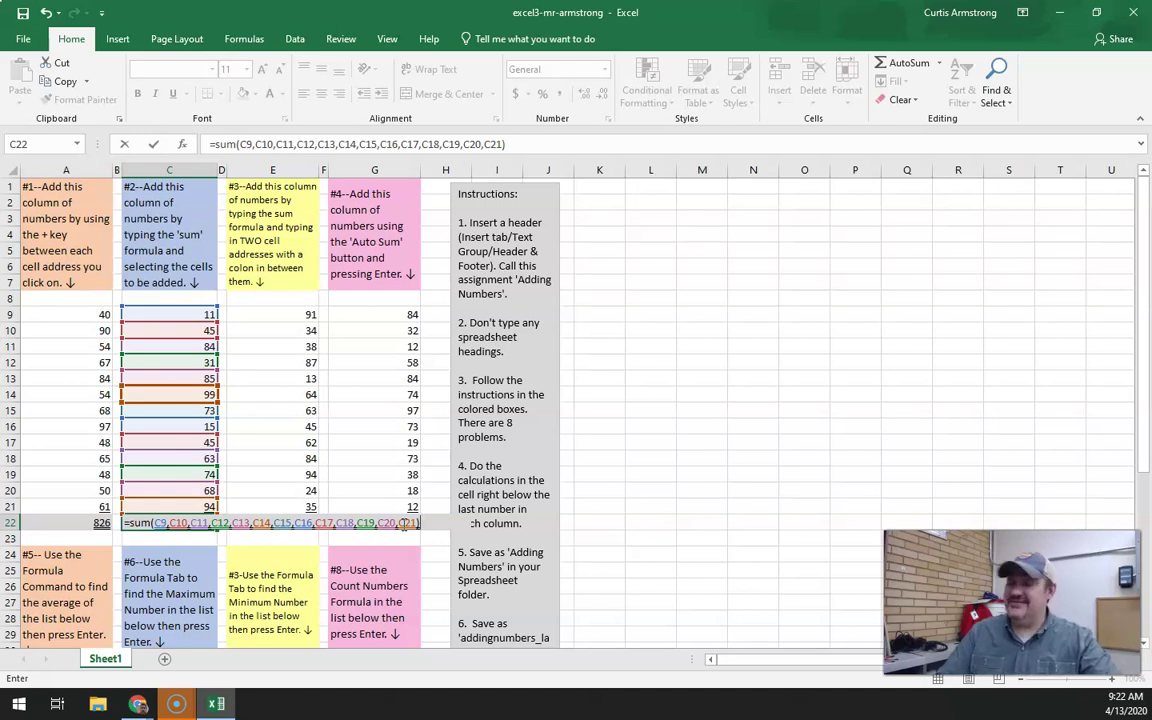
pyautogui.press('Return')
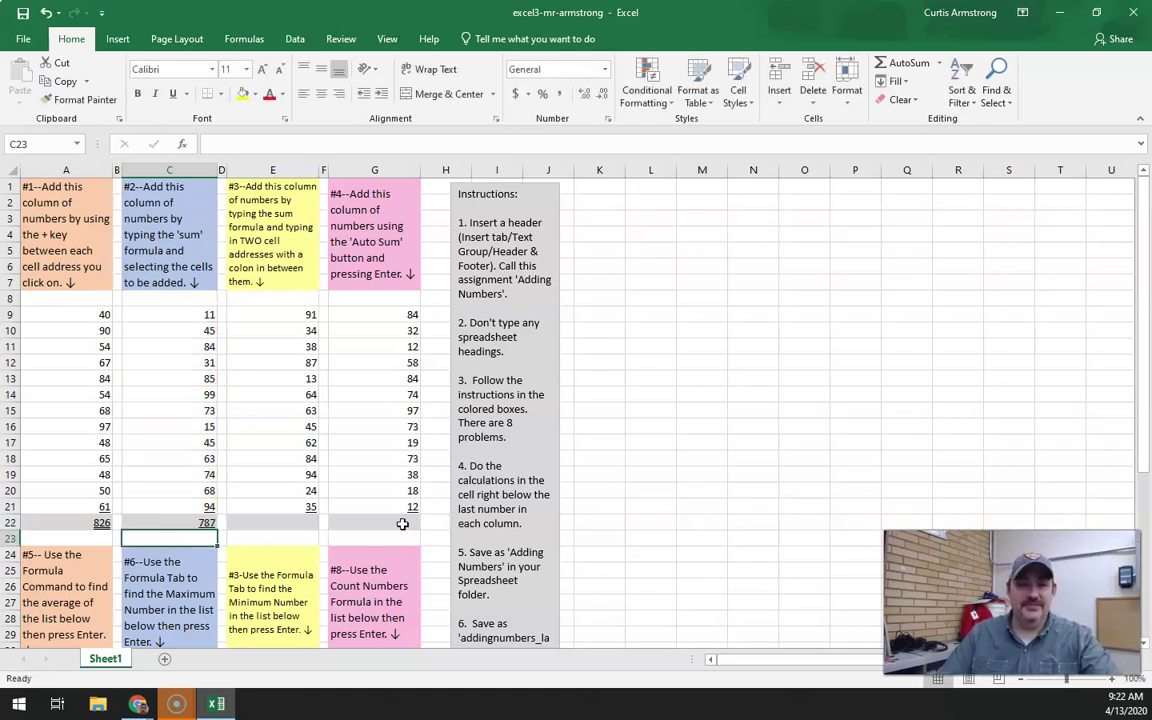
# In E22, total the third column with a SUM formula using the range E9:E21, its first and last cell joined by a colon.
pyautogui.click(250, 521)
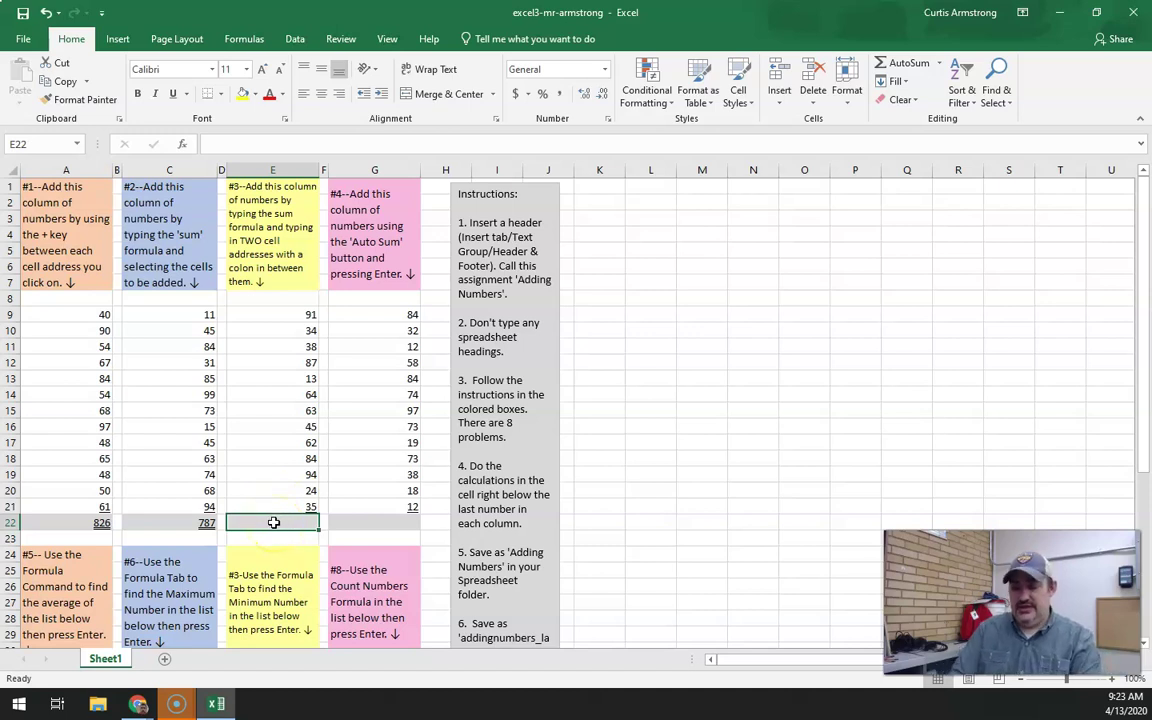
pyautogui.write('=sum')
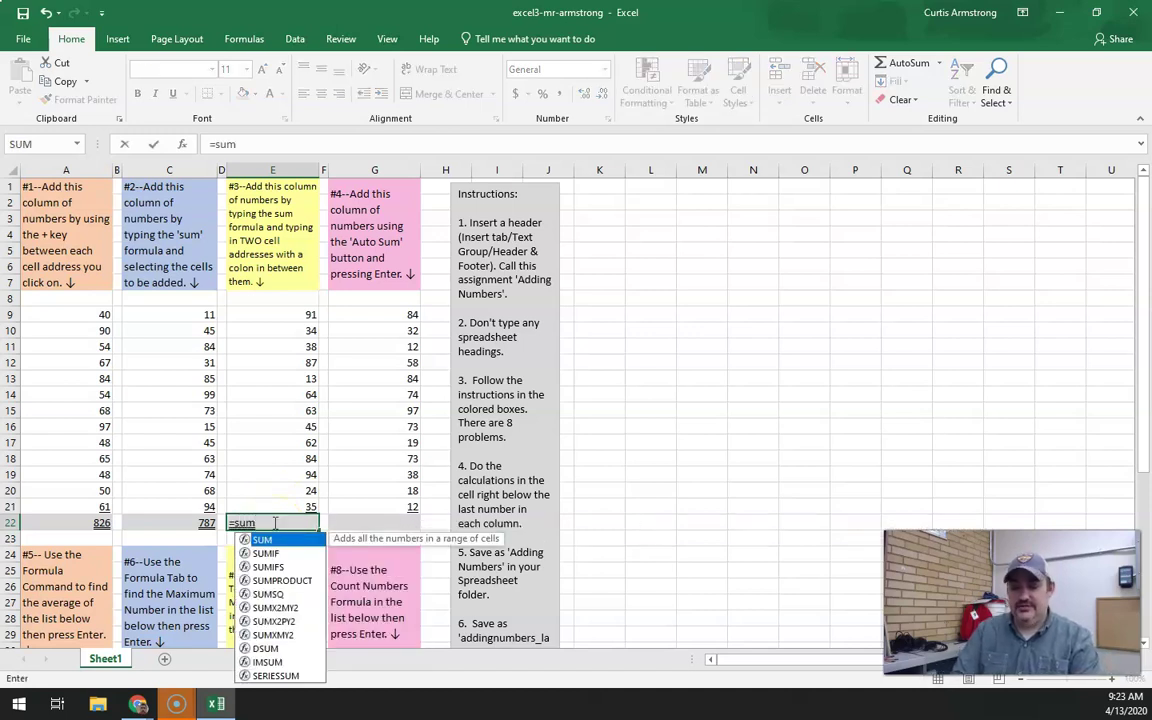
pyautogui.write('(')
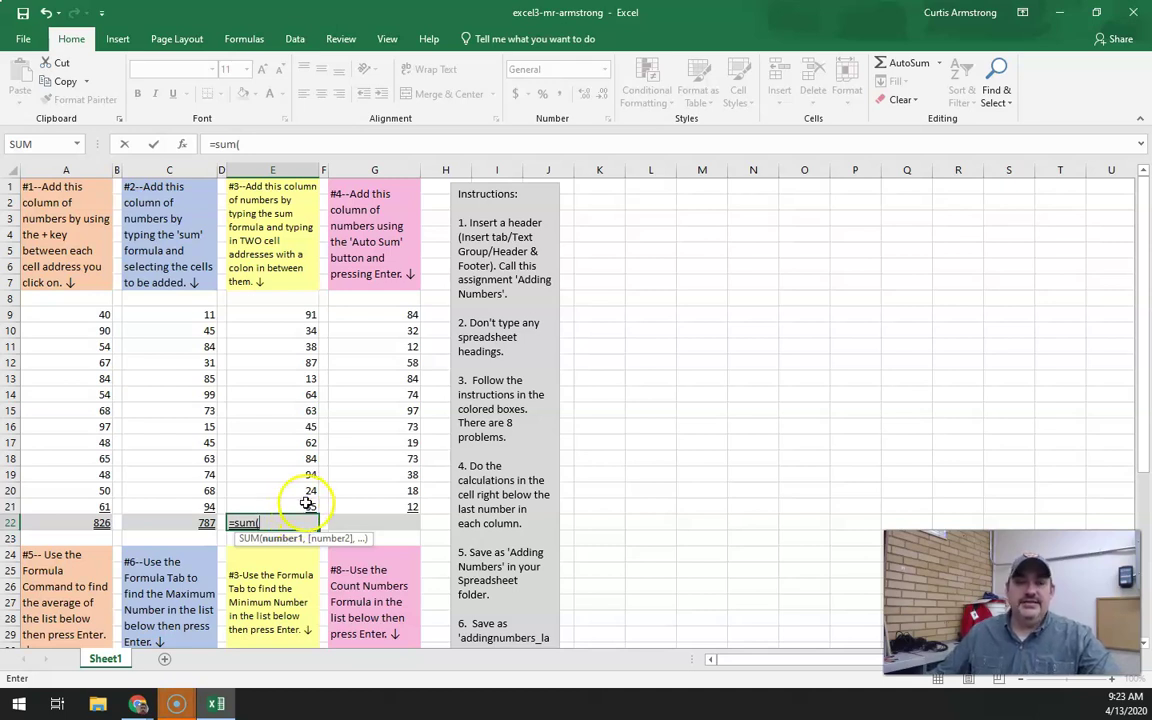
pyautogui.click(278, 315)
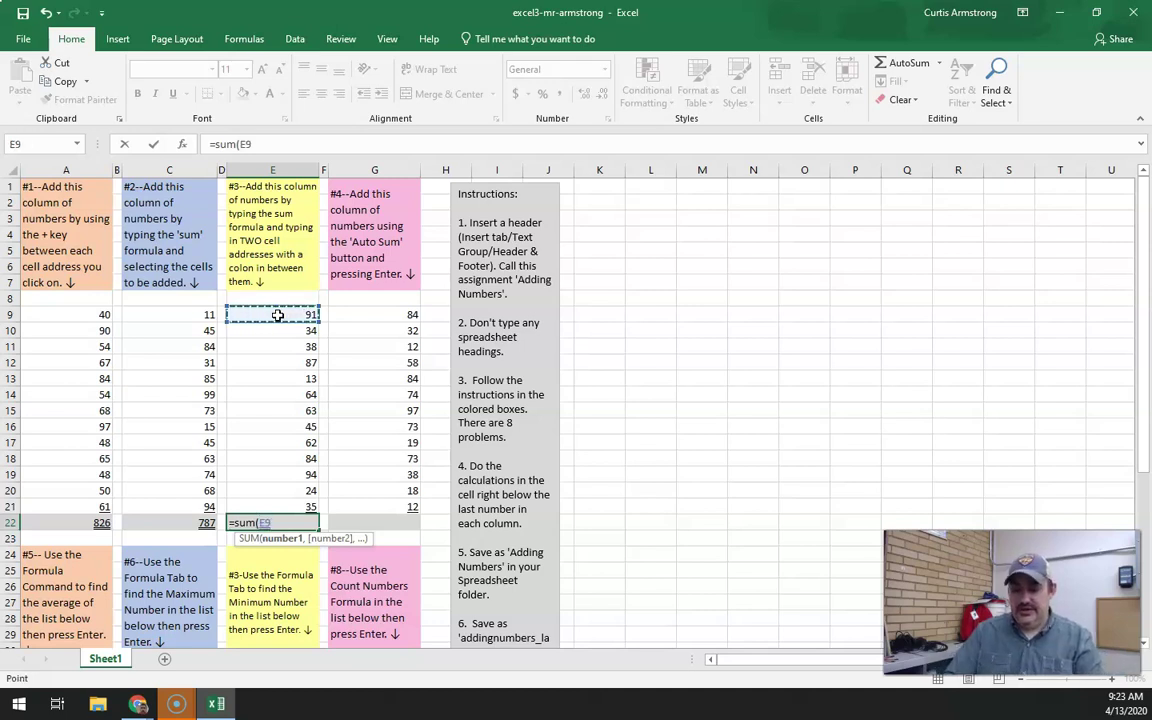
pyautogui.write(':')
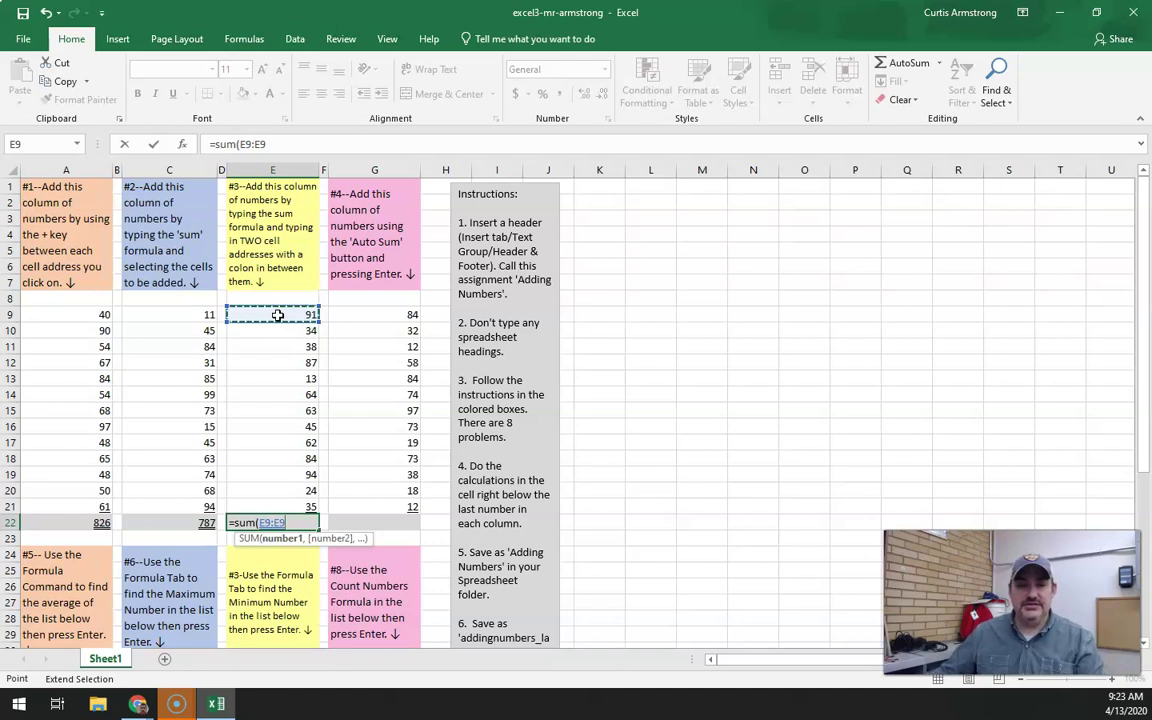
pyautogui.click(272, 507)
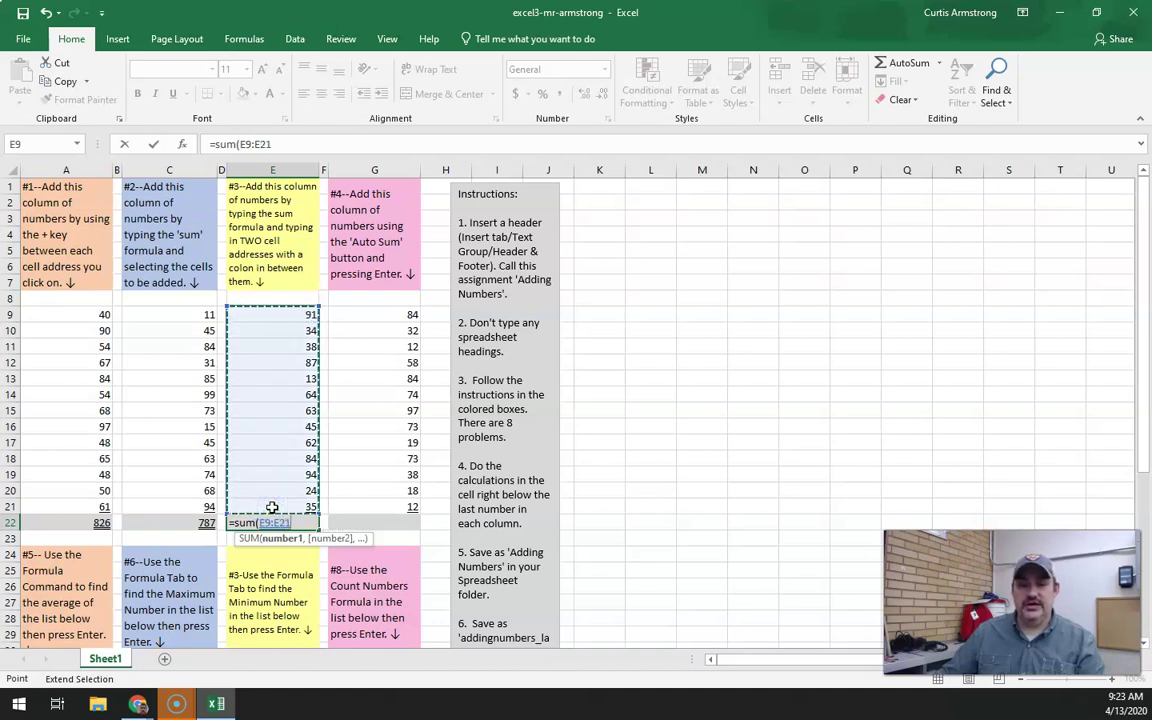
pyautogui.write(')')
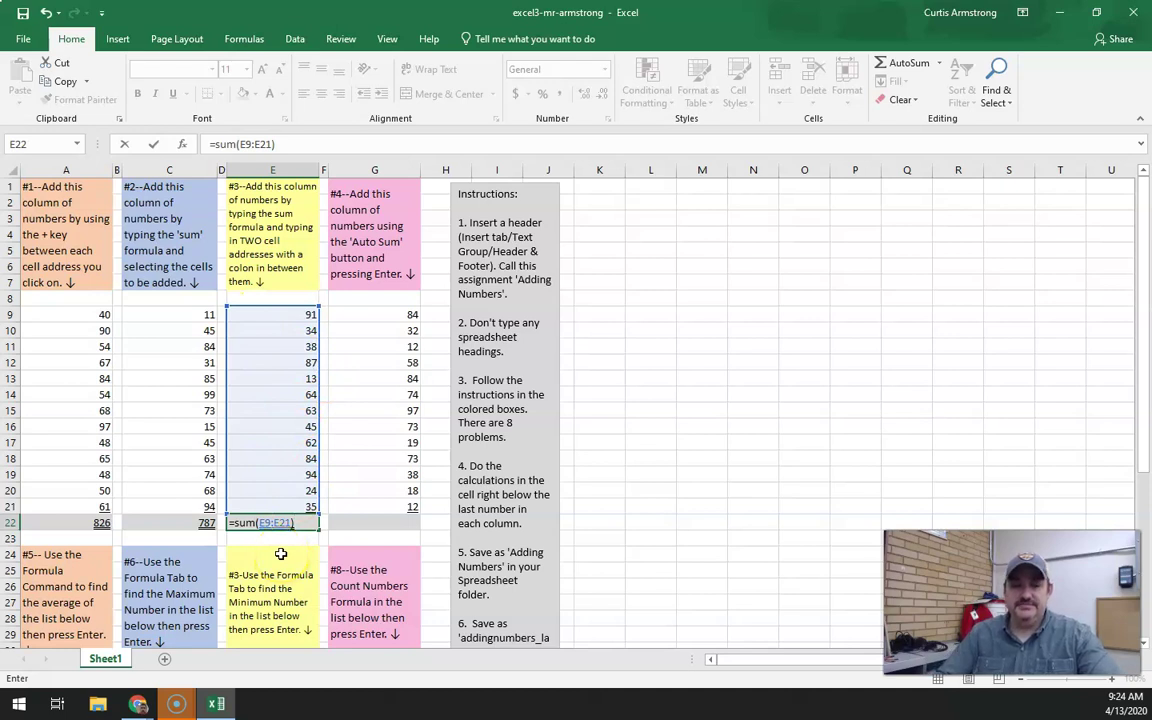
pyautogui.press('Return')
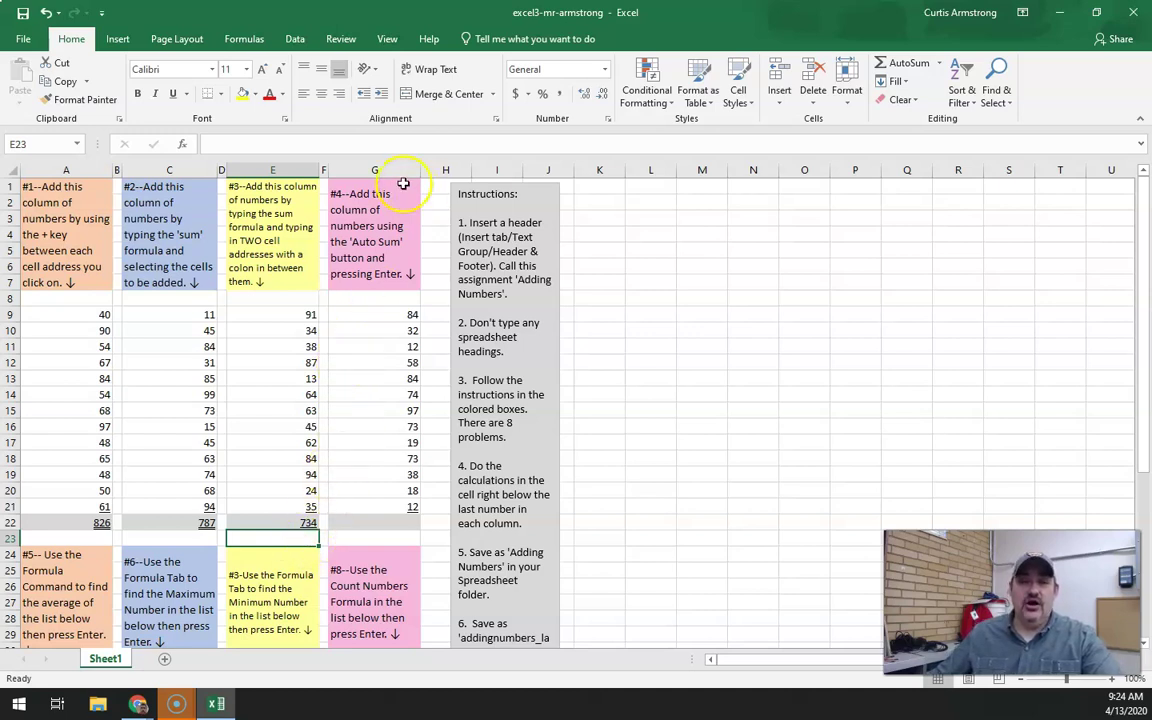
pyautogui.click(273, 519)
pyautogui.moveTo(278, 144); pyautogui.dragTo(192, 139)
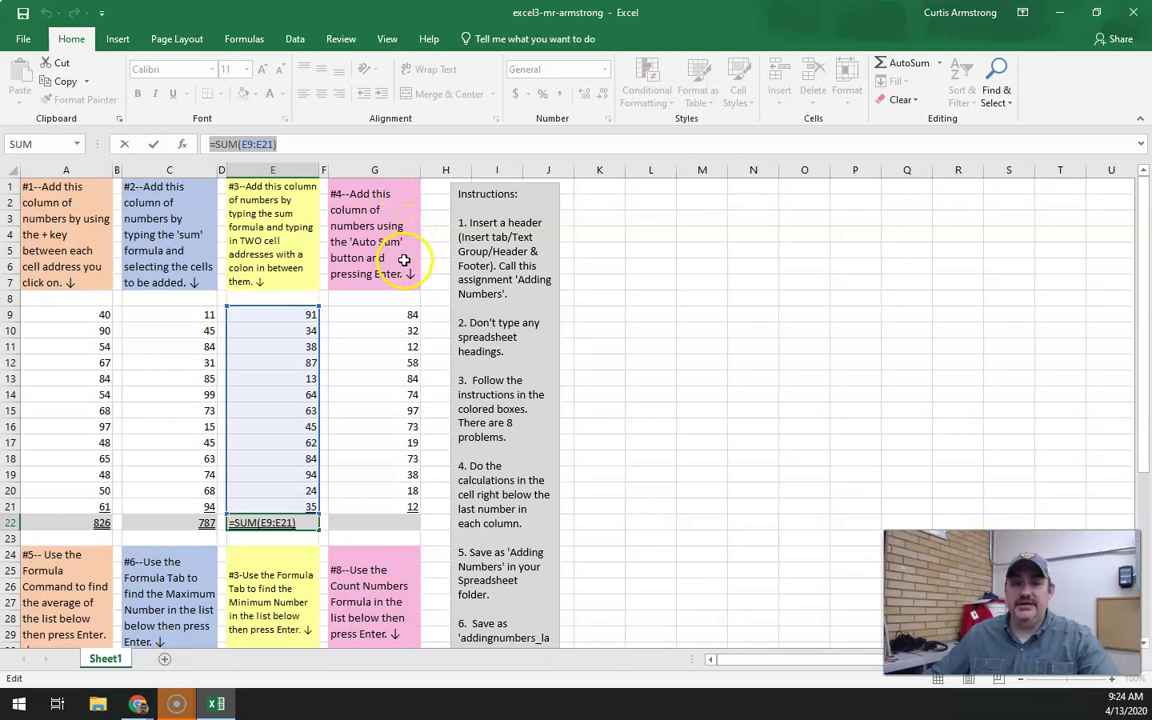
pyautogui.write('=')
pyautogui.click(393, 520)
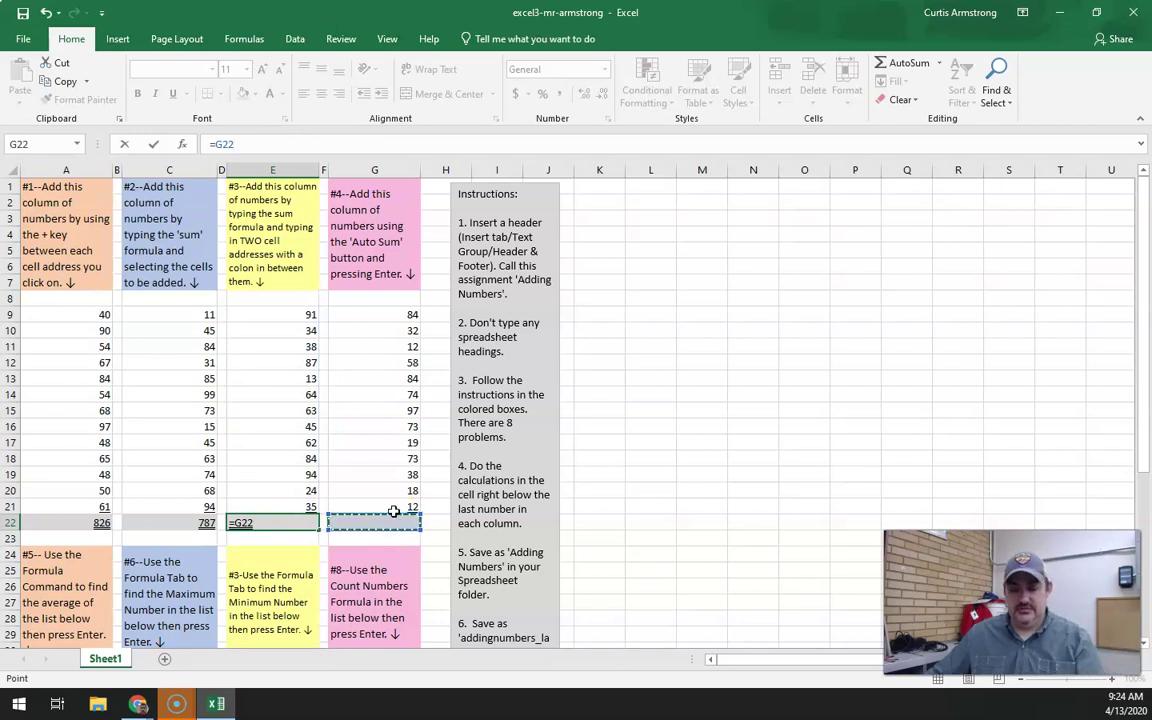
pyautogui.press('Escape')
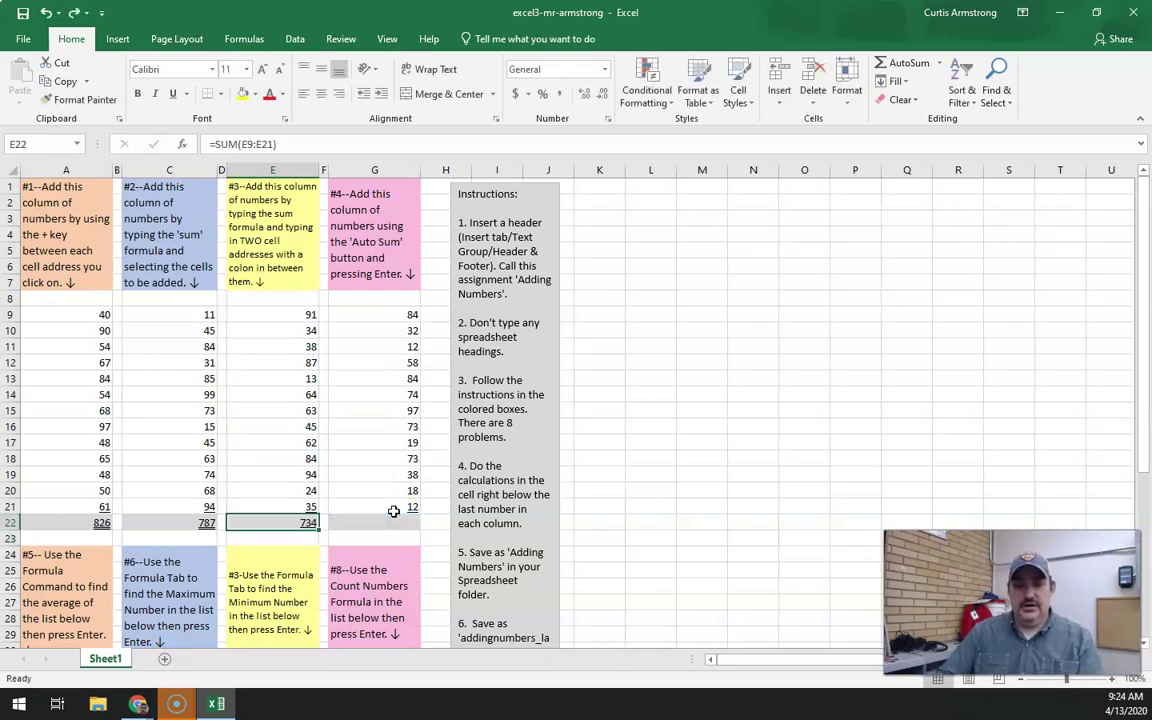
# In G22, total the fourth column's cells G9 through G21 using the AutoSum Sum function.
pyautogui.click(394, 514)
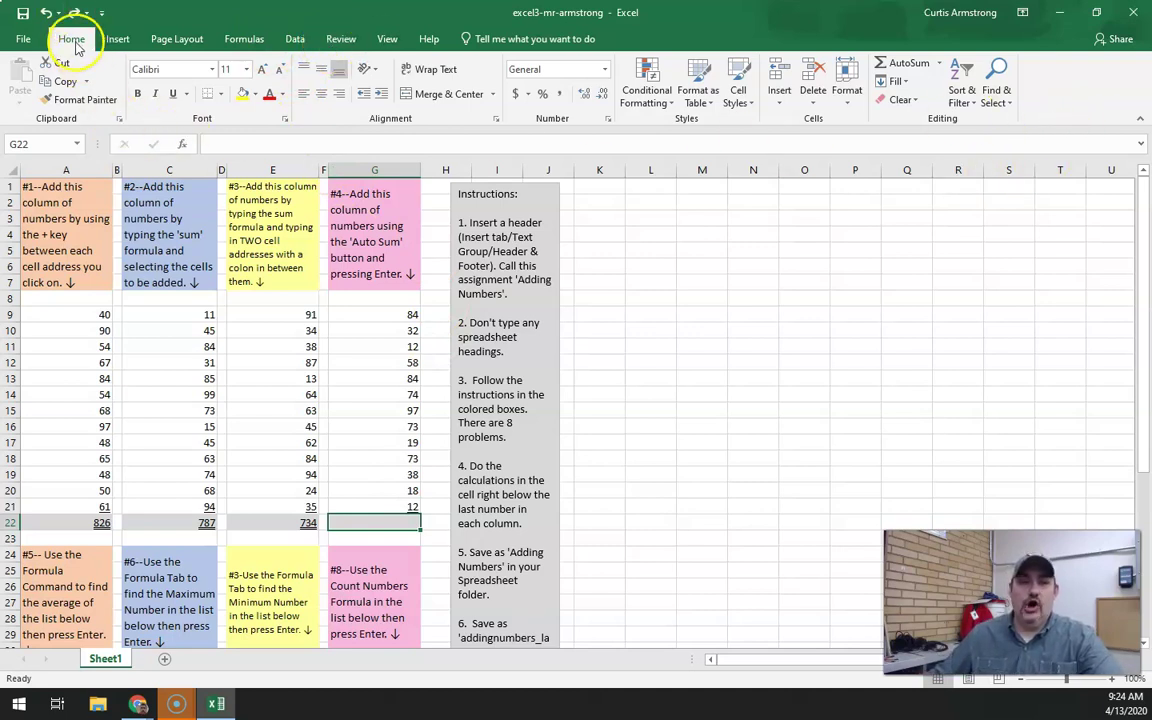
pyautogui.click(941, 64)
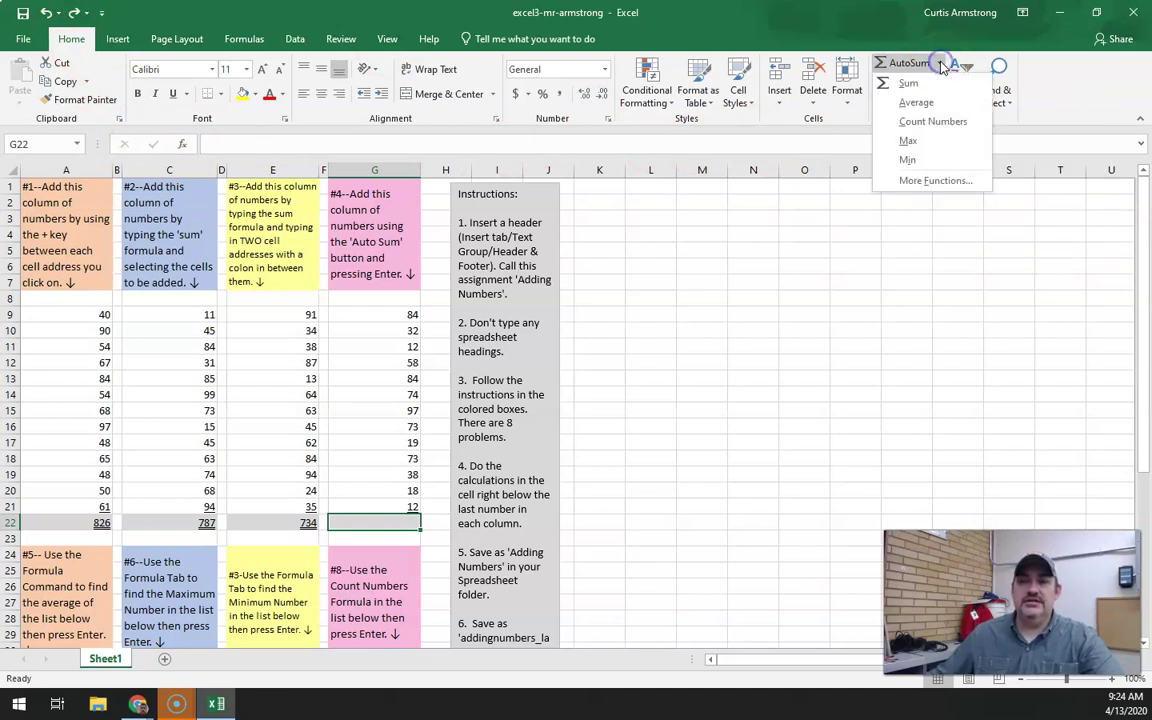
pyautogui.click(932, 85)
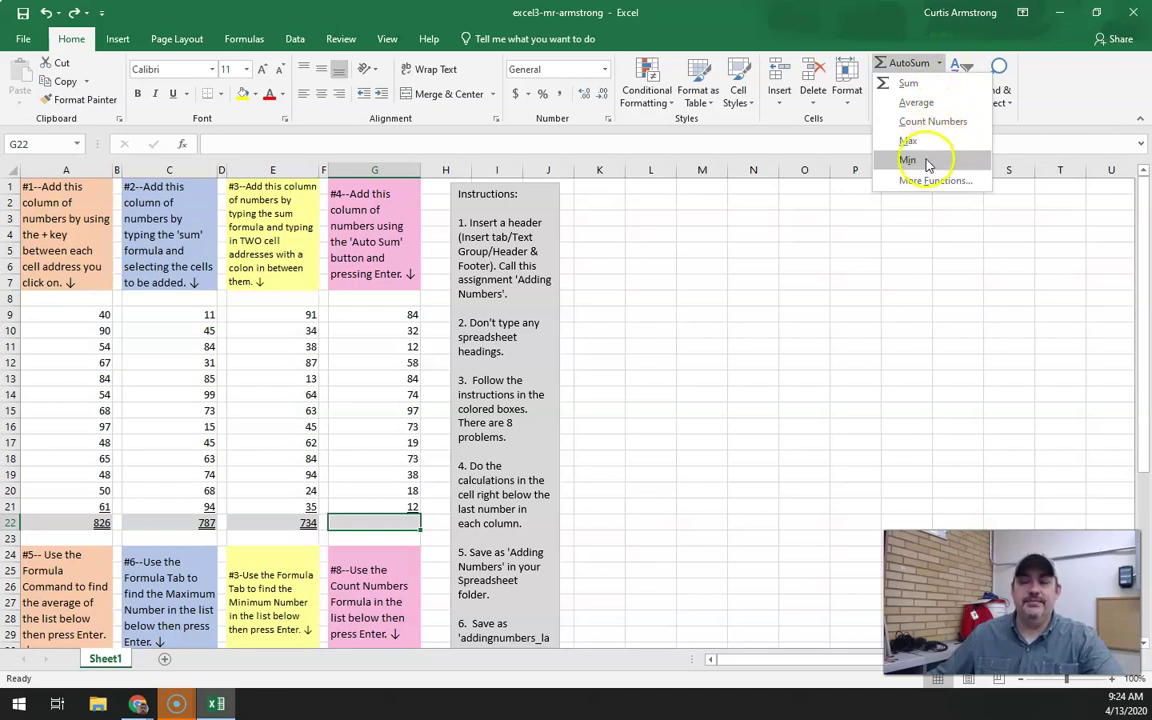
pyautogui.click(941, 63)
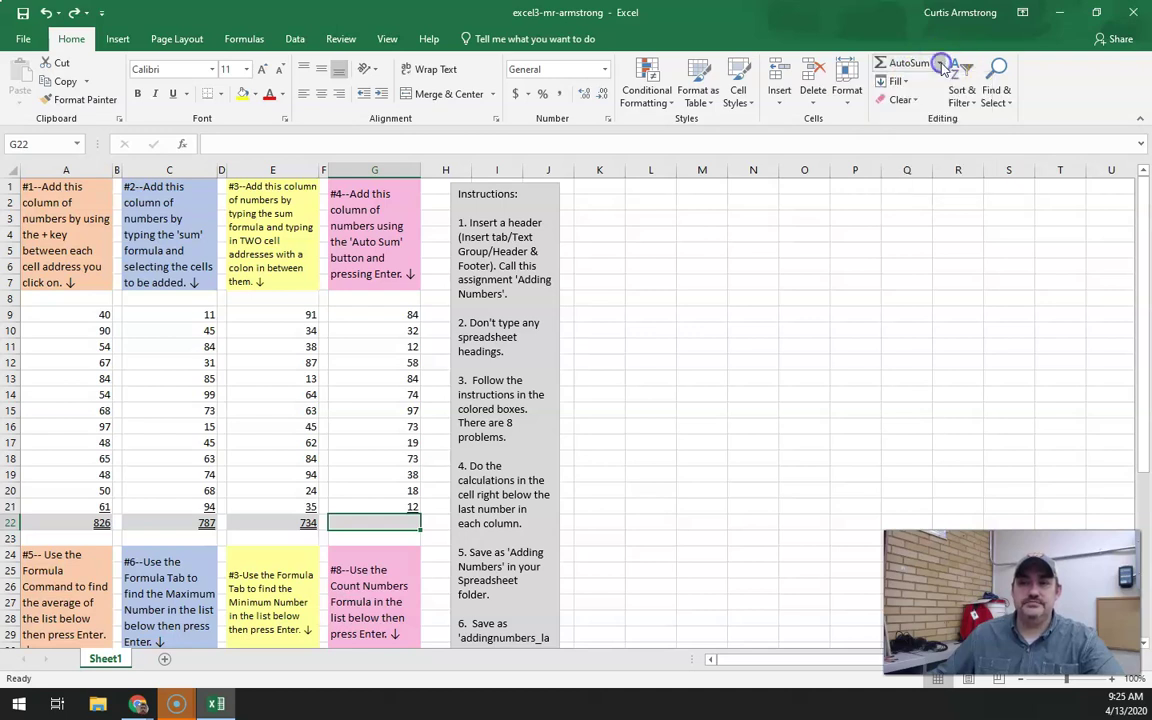
pyautogui.click(248, 42)
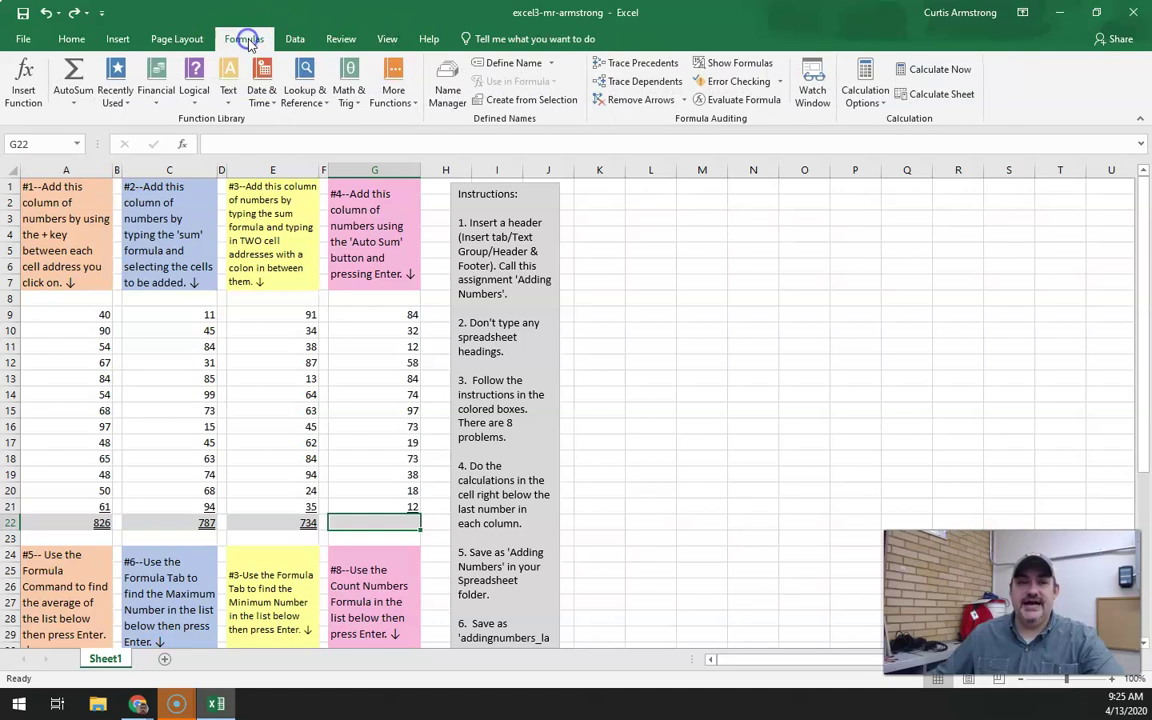
pyautogui.click(70, 99)
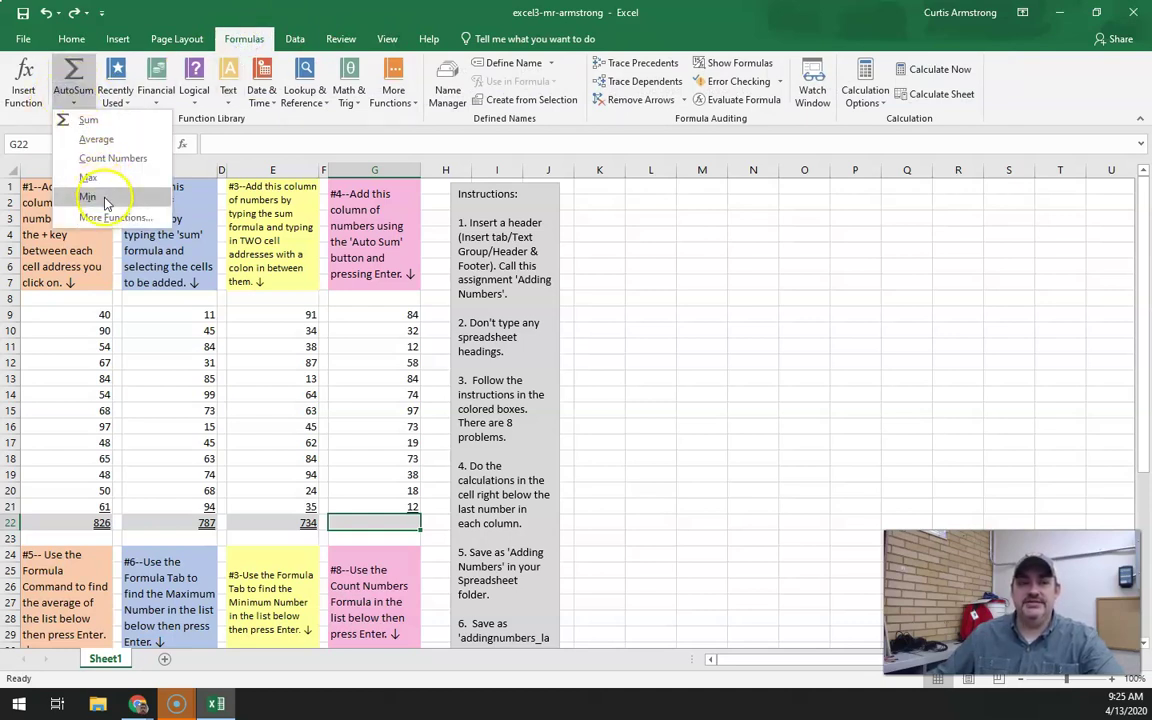
pyautogui.click(74, 99)
pyautogui.click(76, 102)
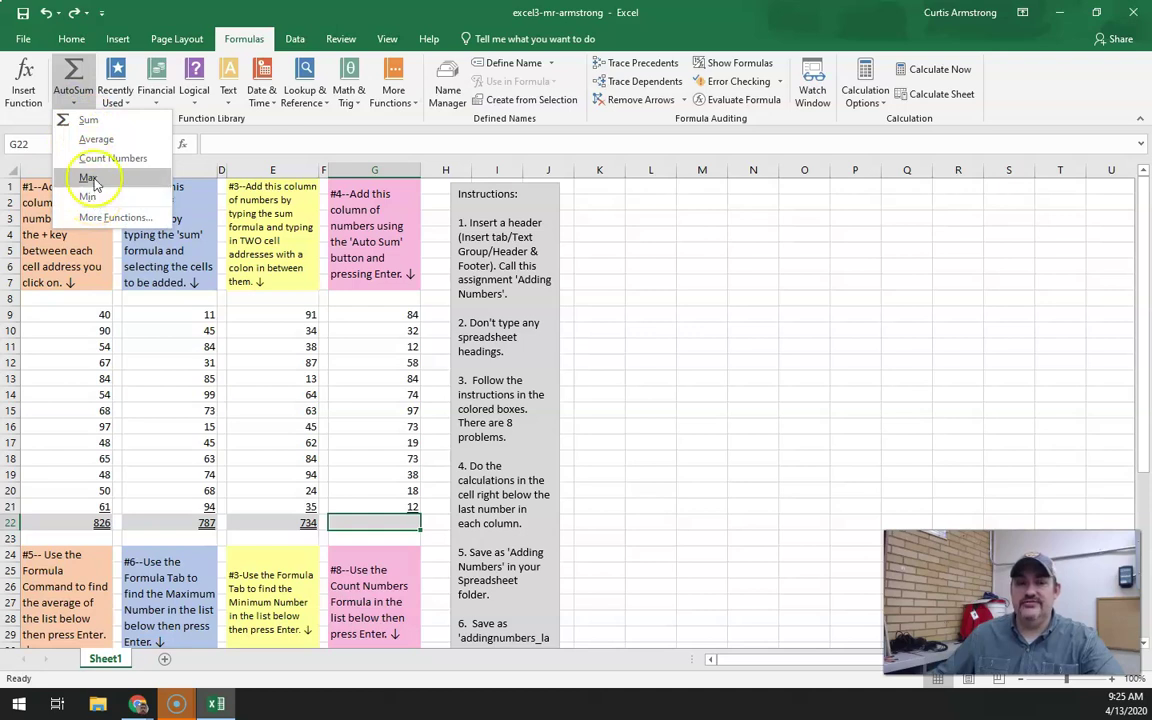
pyautogui.click(80, 106)
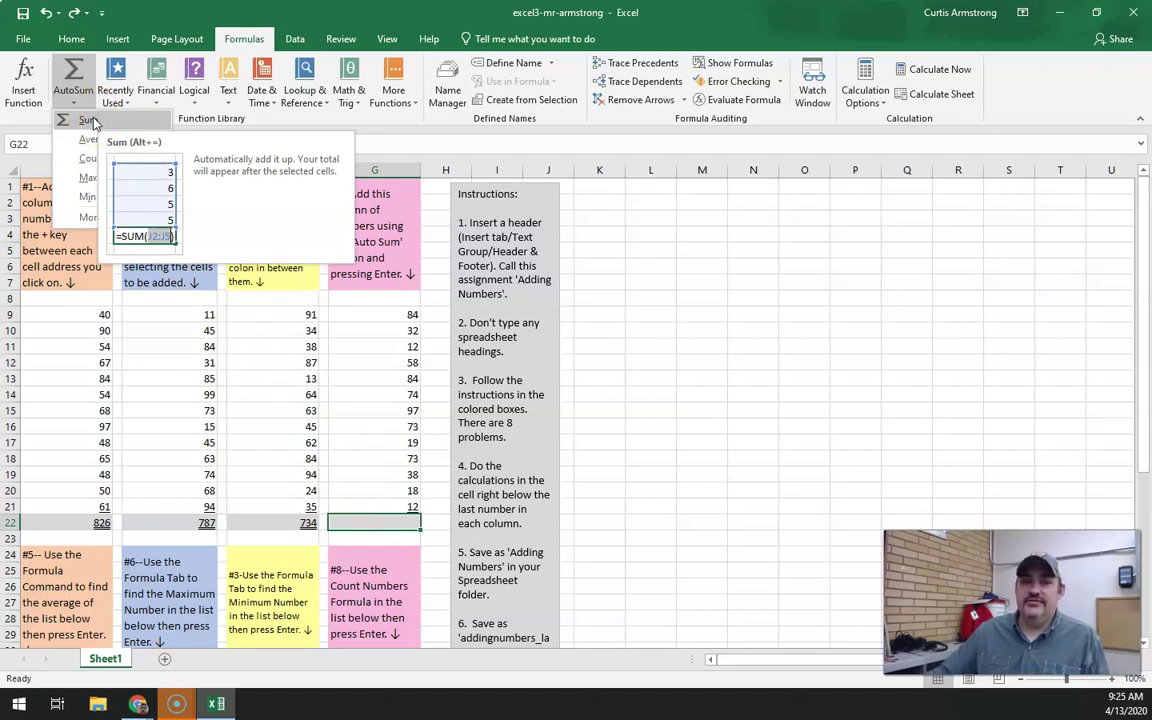
pyautogui.click(90, 121)
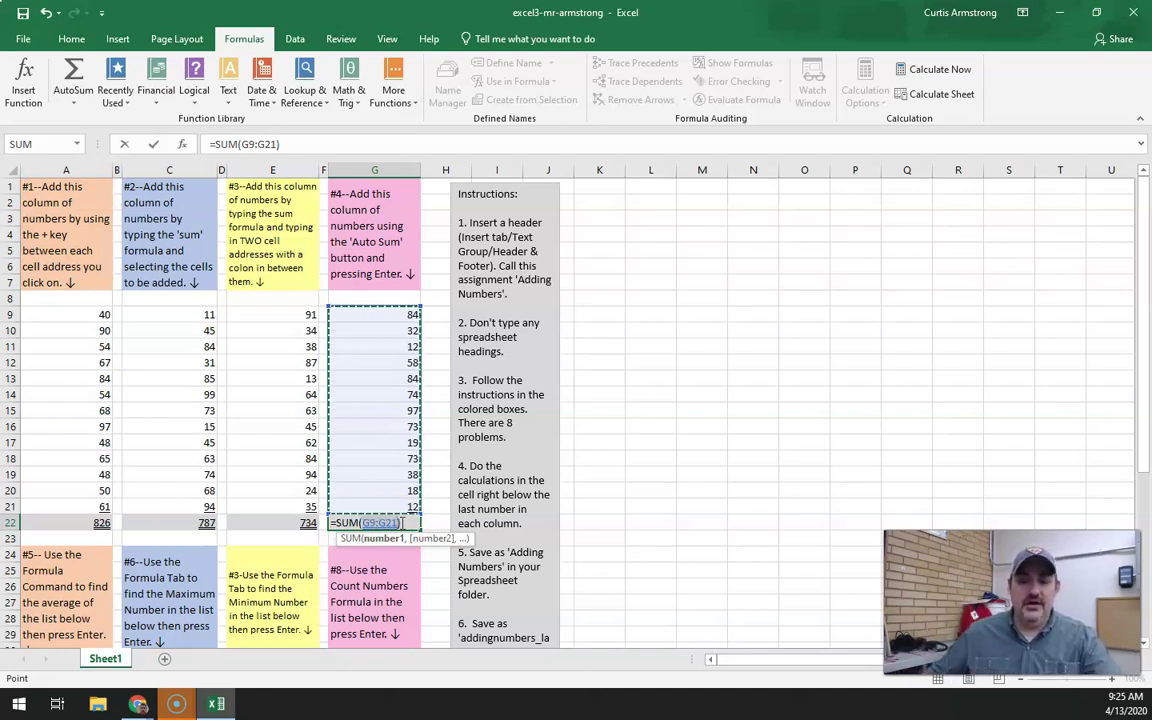
pyautogui.press('Return')
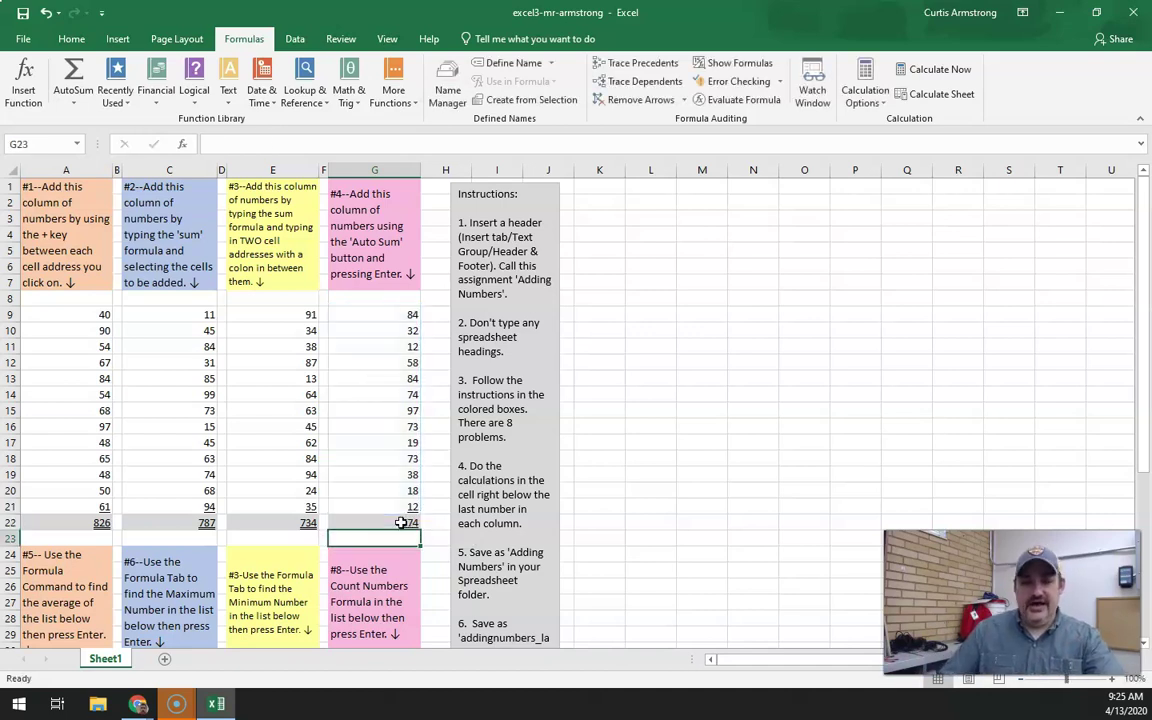
# In A45, find the average of A32 through A44 with the AutoSum Average function.
pyautogui.scroll(-2, 663, 434)
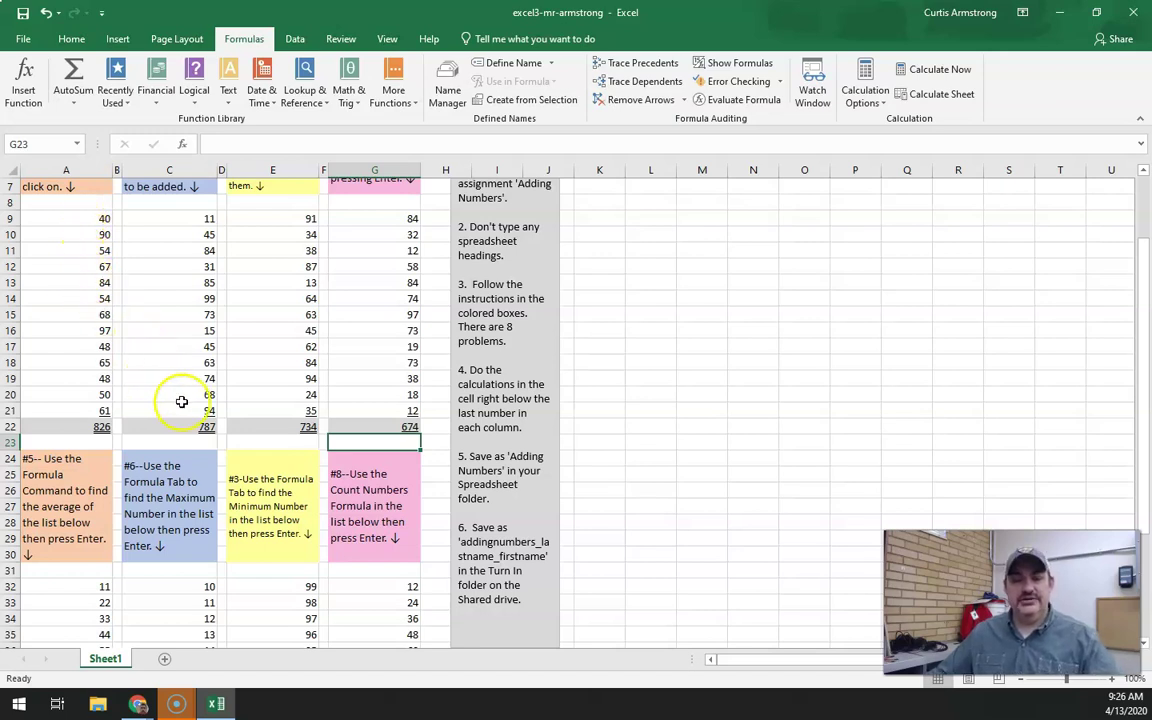
pyautogui.scroll(-6, 200, 400)
pyautogui.scroll(2, 233, 402)
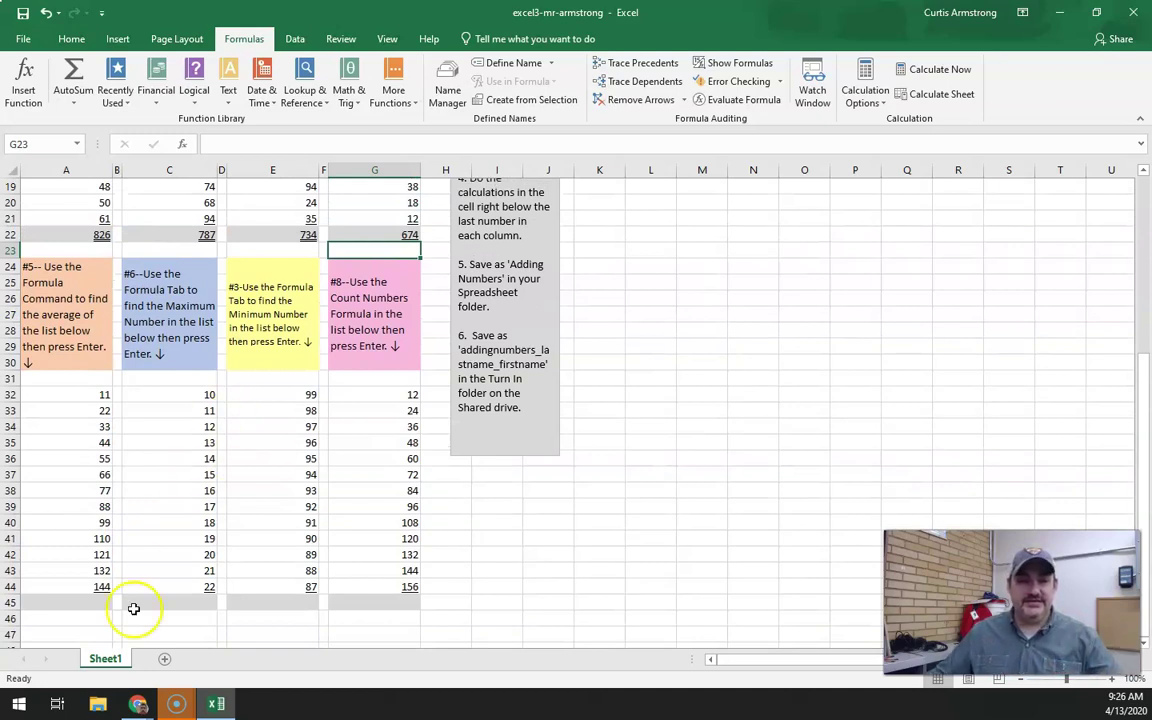
pyautogui.click(84, 604)
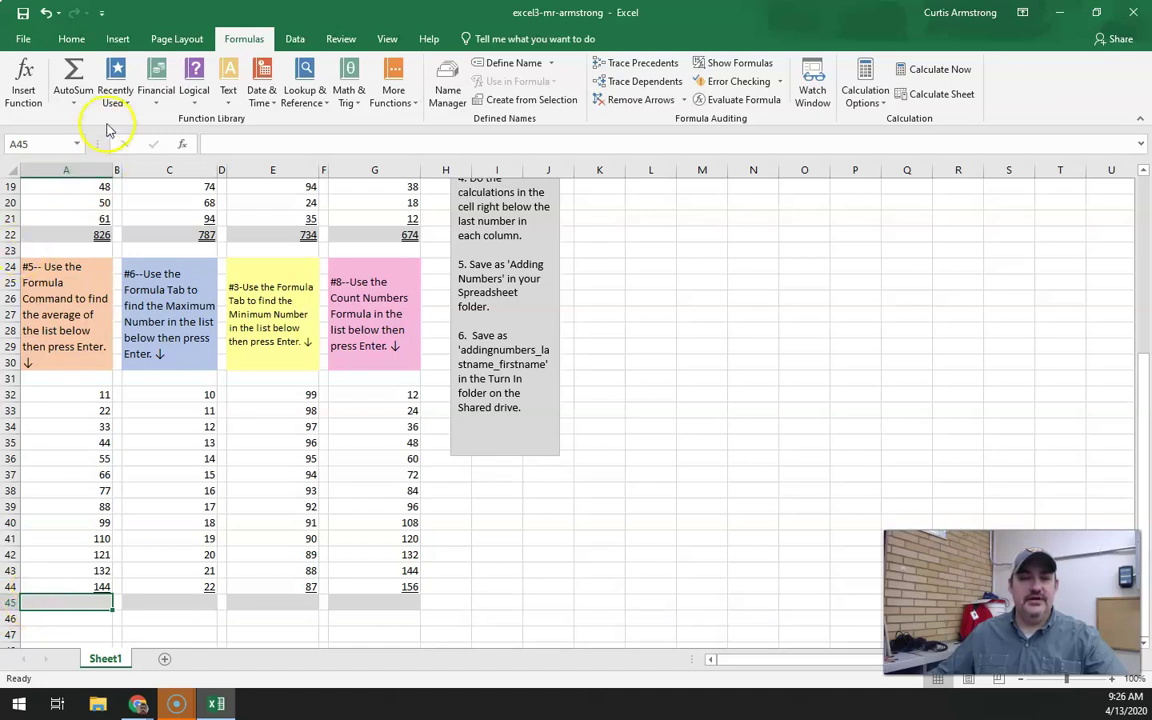
pyautogui.click(73, 100)
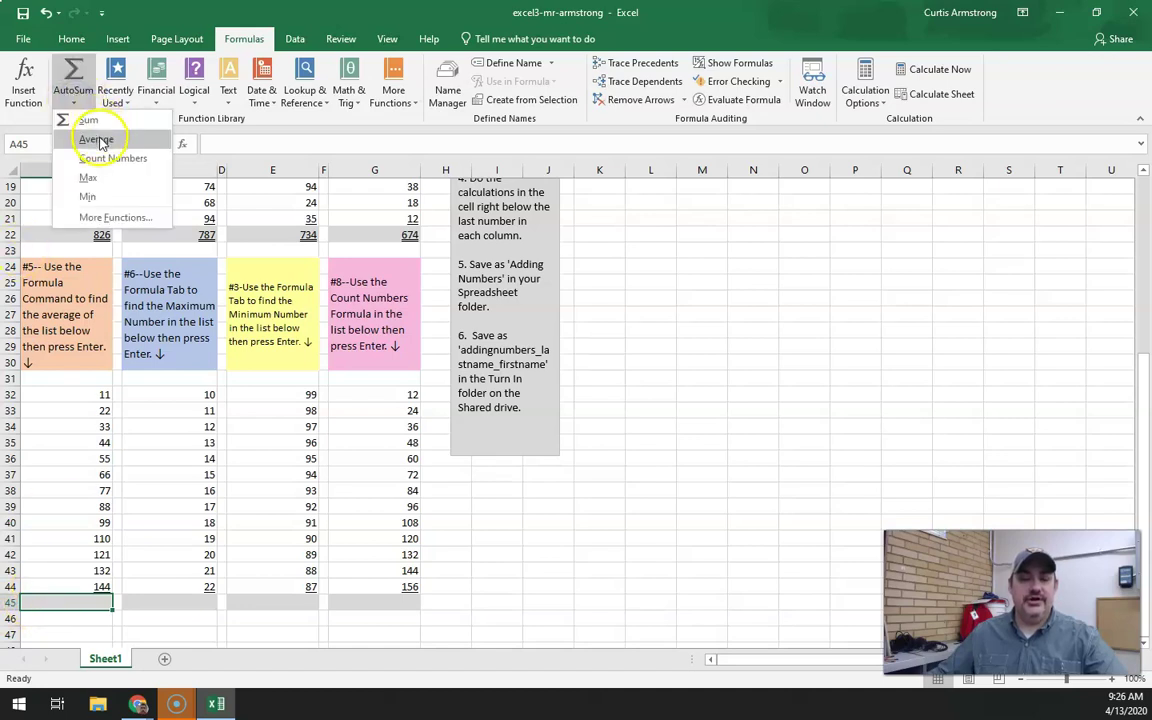
pyautogui.click(99, 143)
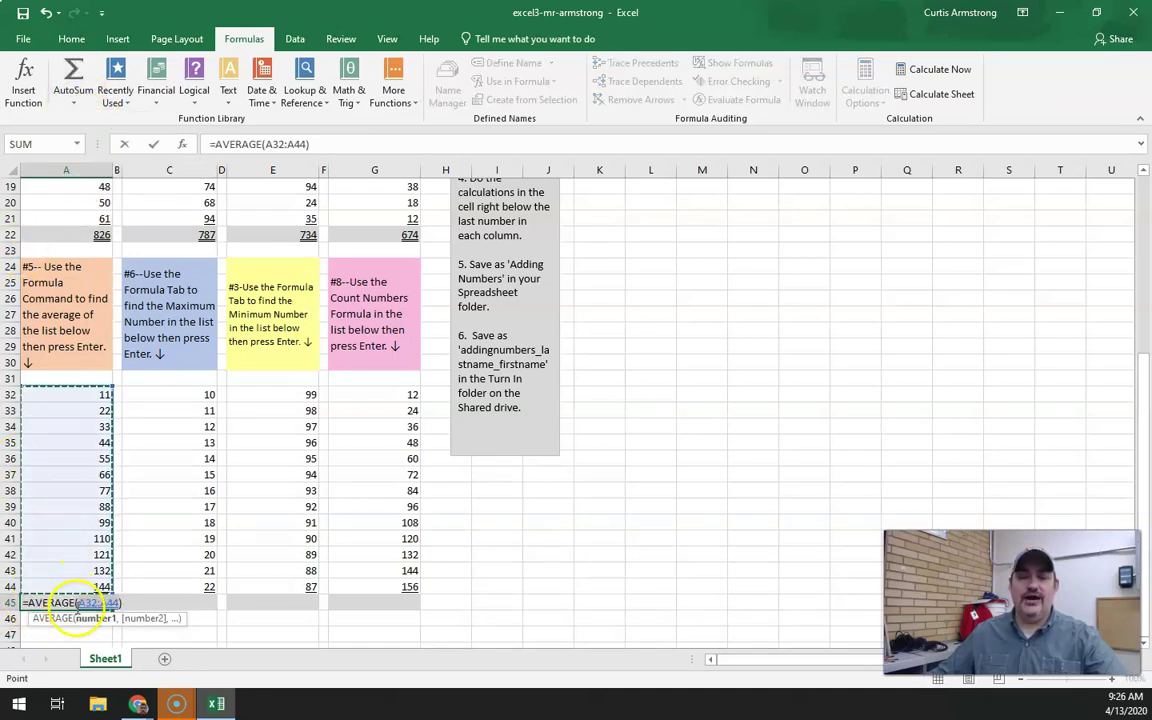
pyautogui.press('Return')
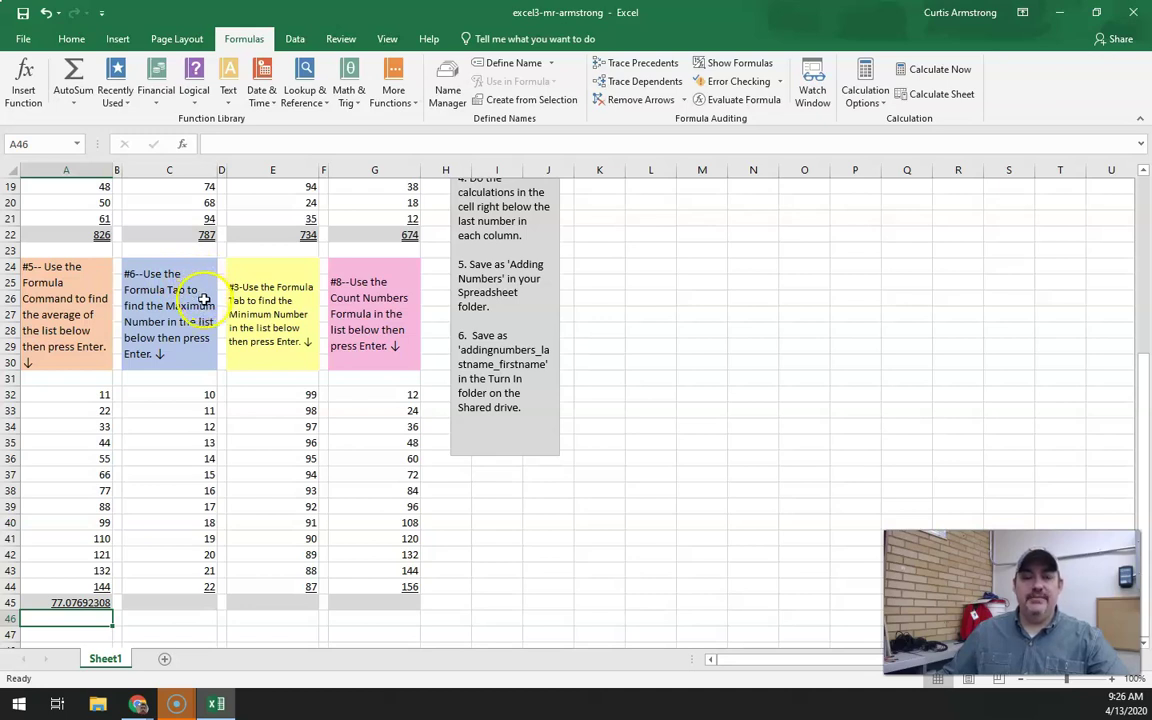
# In C45, find the maximum of C32 through C44 with the AutoSum Max function.
pyautogui.click(192, 602)
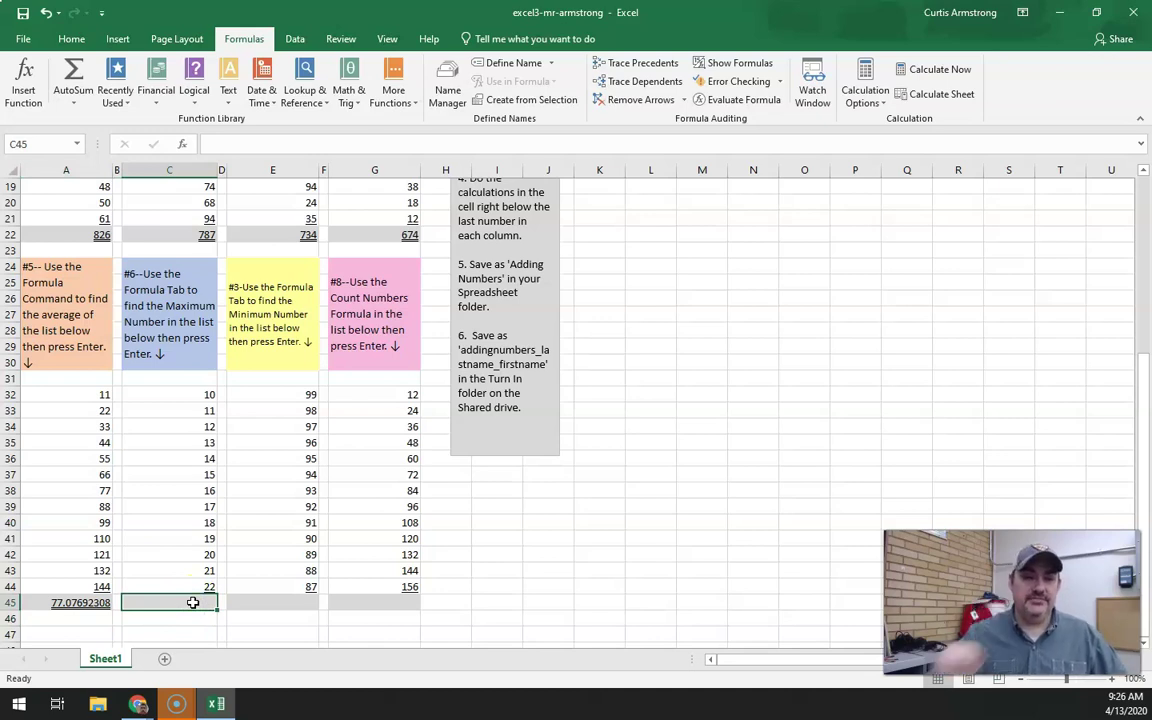
pyautogui.click(79, 100)
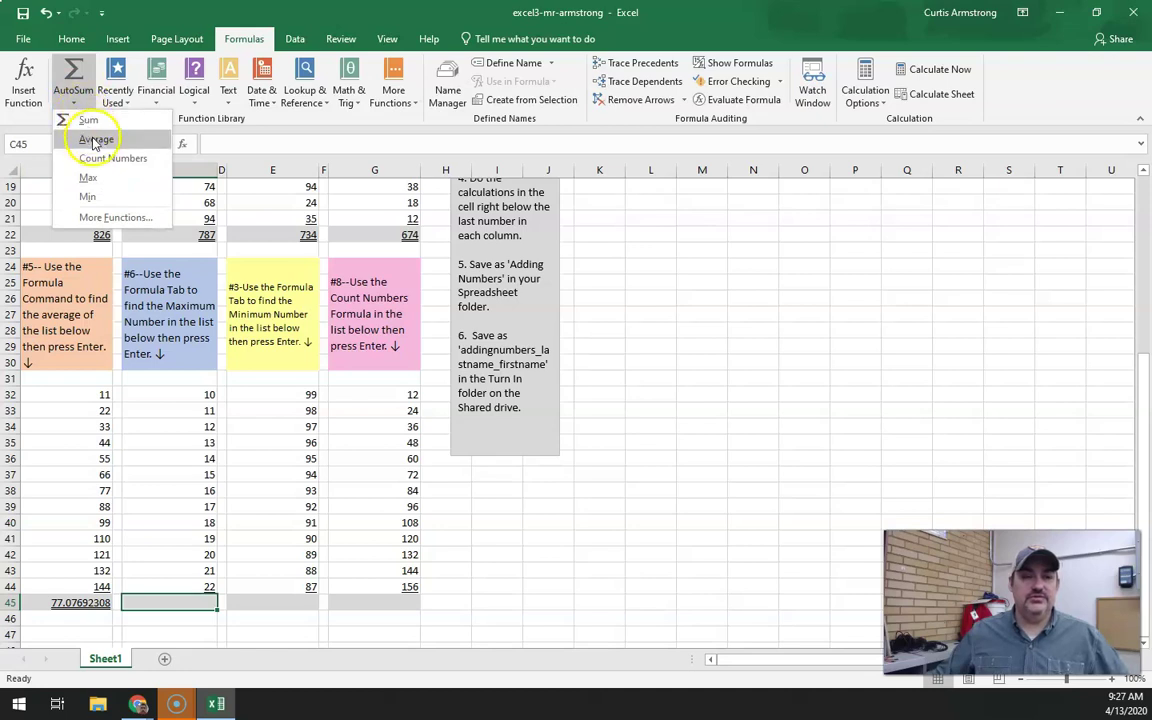
pyautogui.click(91, 180)
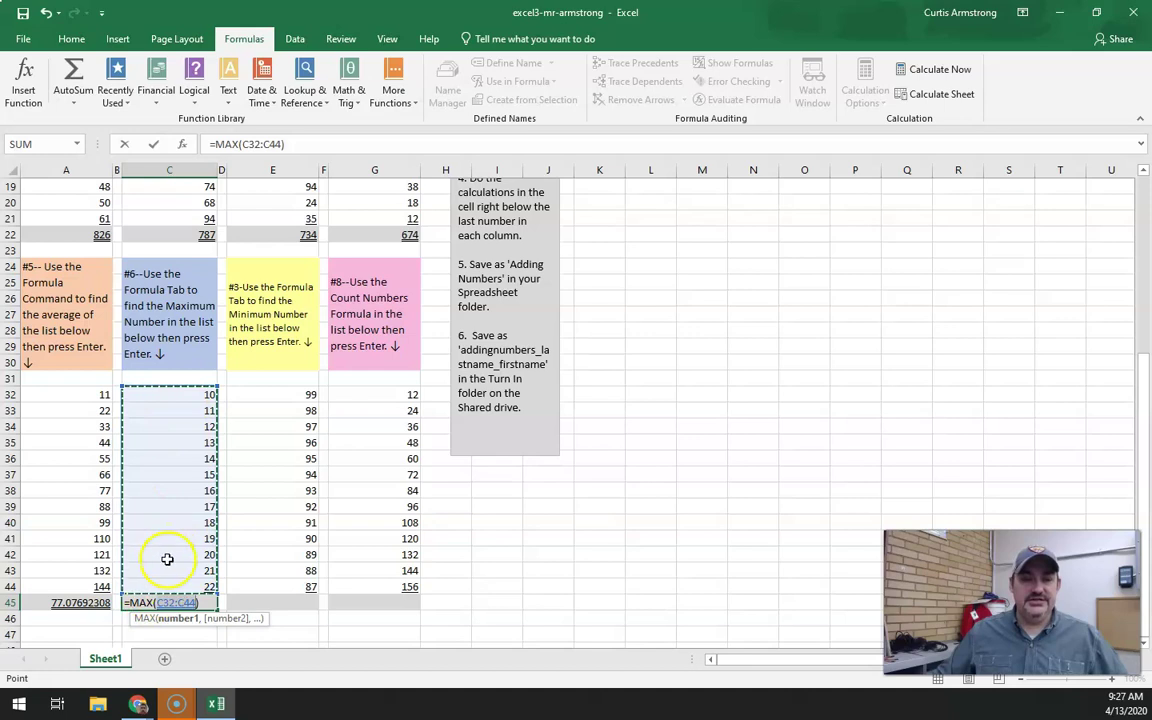
pyautogui.press('Return')
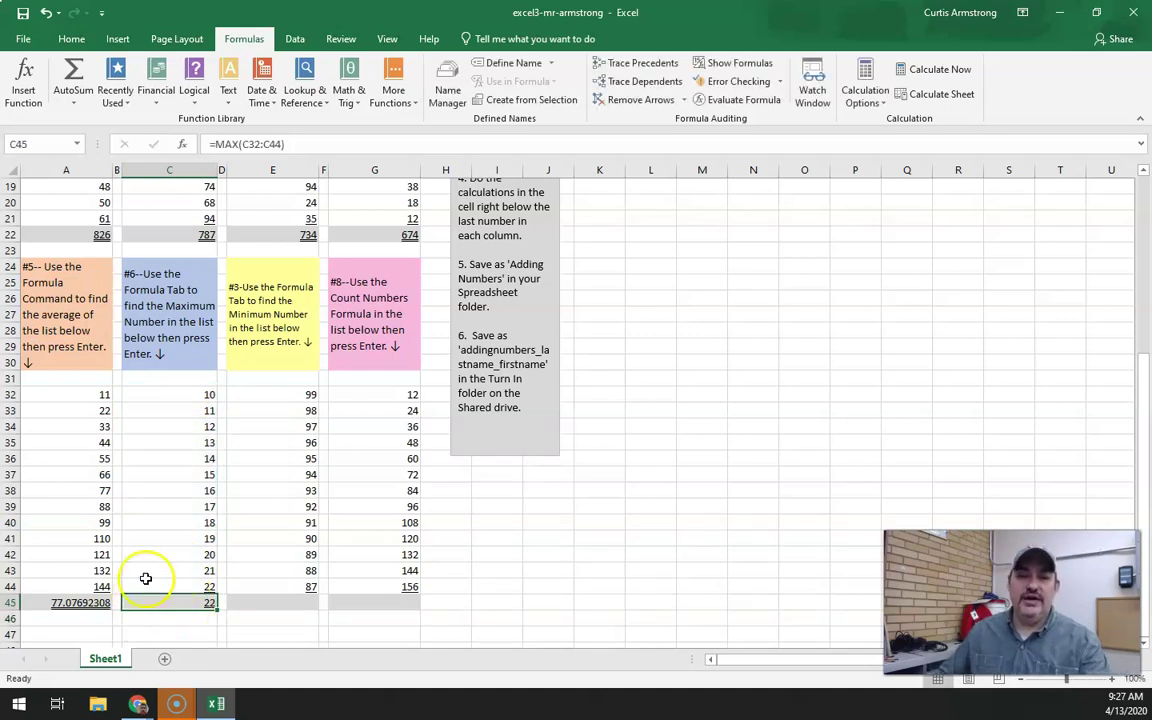
# Replace the number in C35 with 33 to test the maximum formula below the list.
pyautogui.click(190, 410)
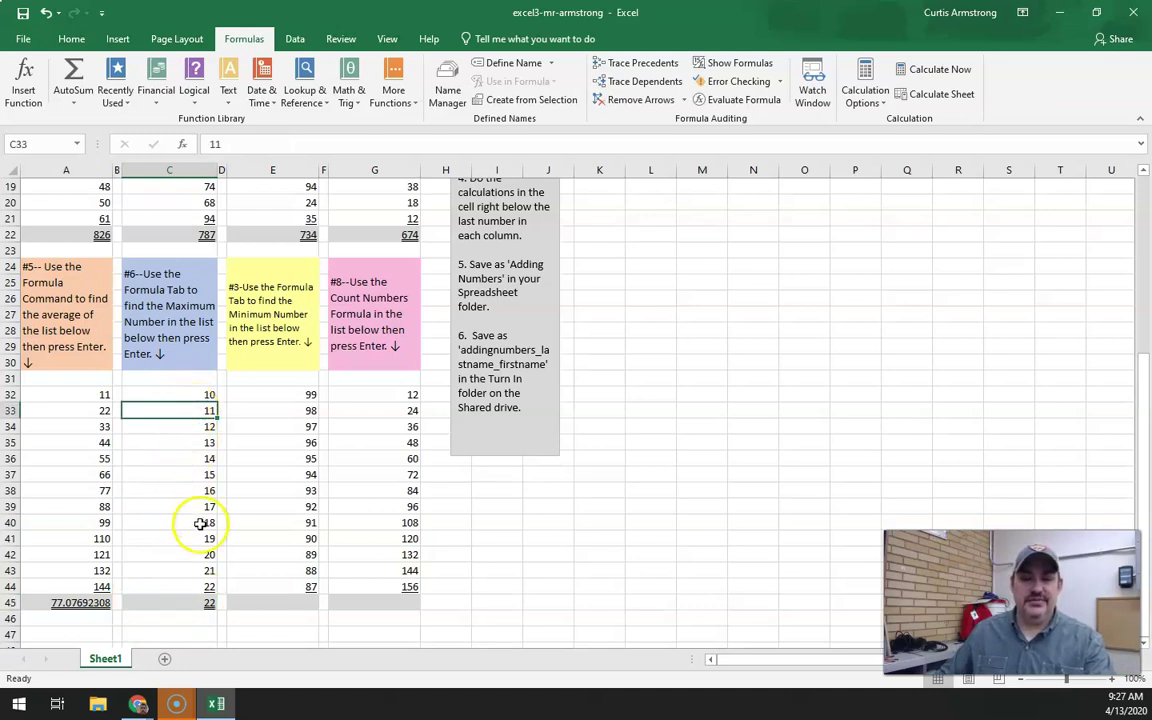
pyautogui.click(190, 442)
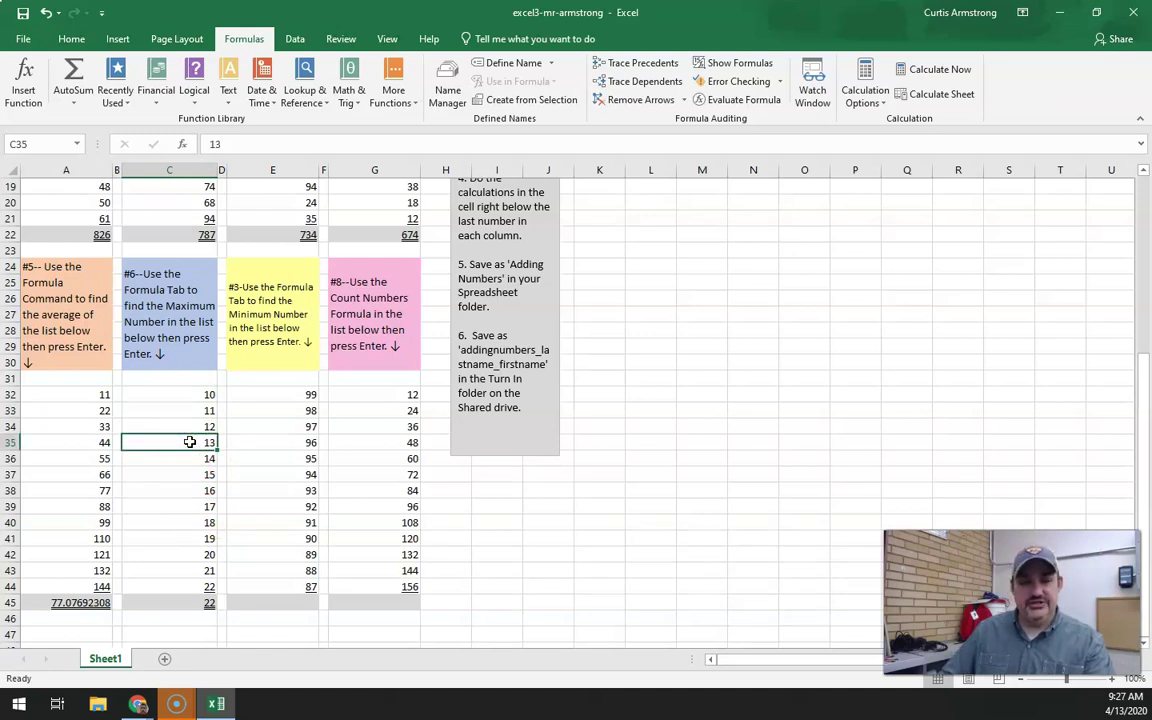
pyautogui.write('33')
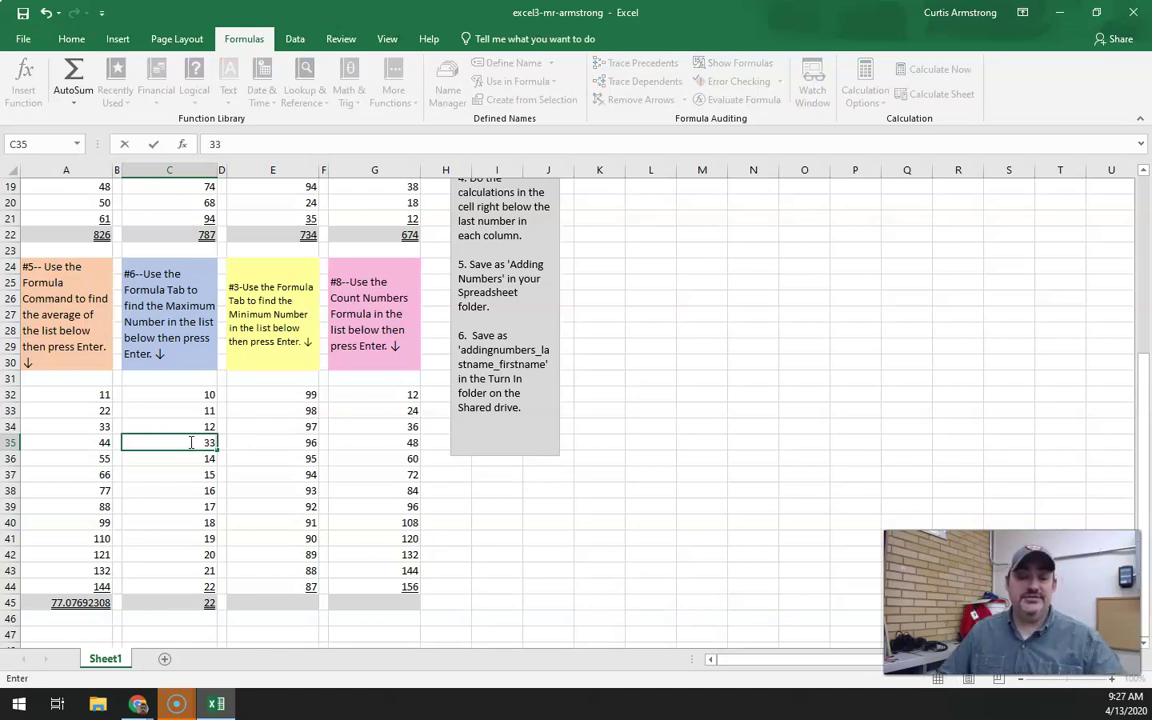
pyautogui.press('Return')
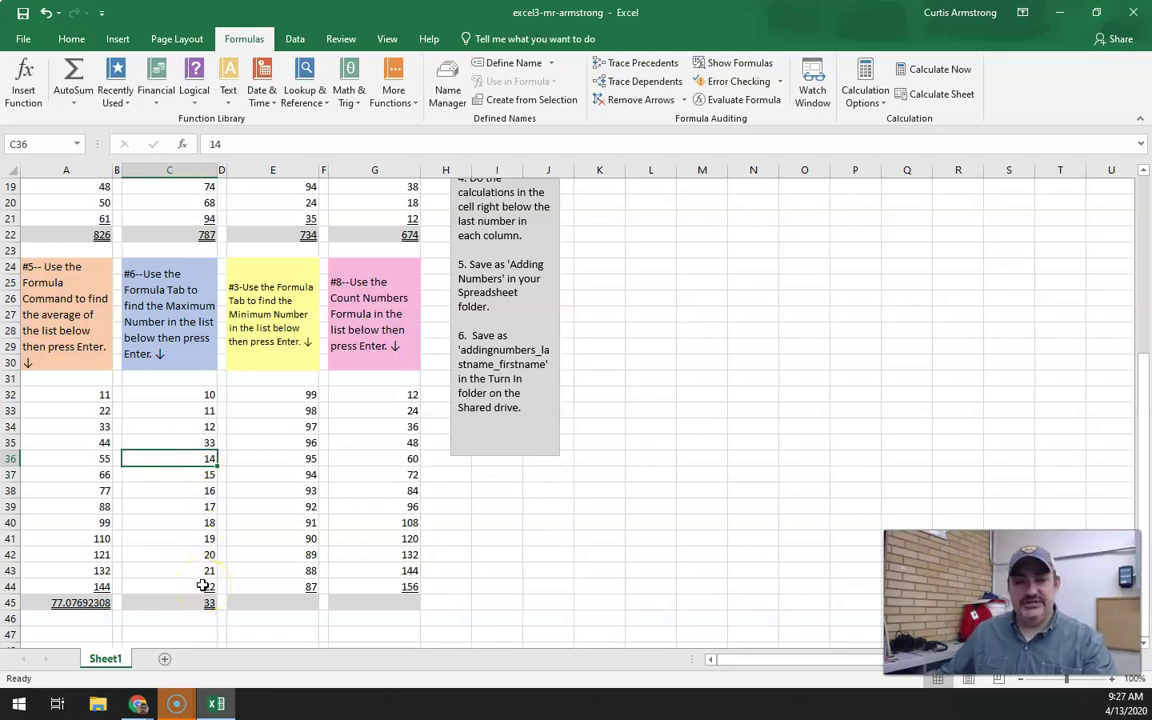
# Replace the number in C39 with 175 to test the maximum formula below the list again.
pyautogui.click(204, 505)
pyautogui.write('1')
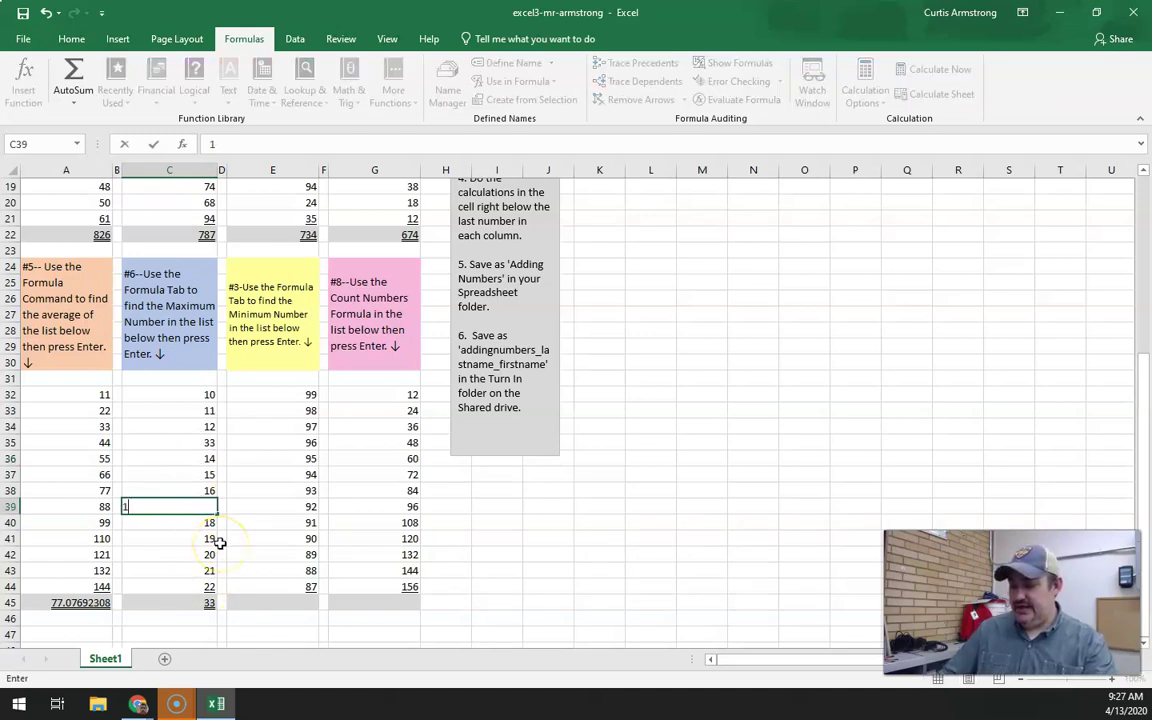
pyautogui.write('75')
pyautogui.press('Return')
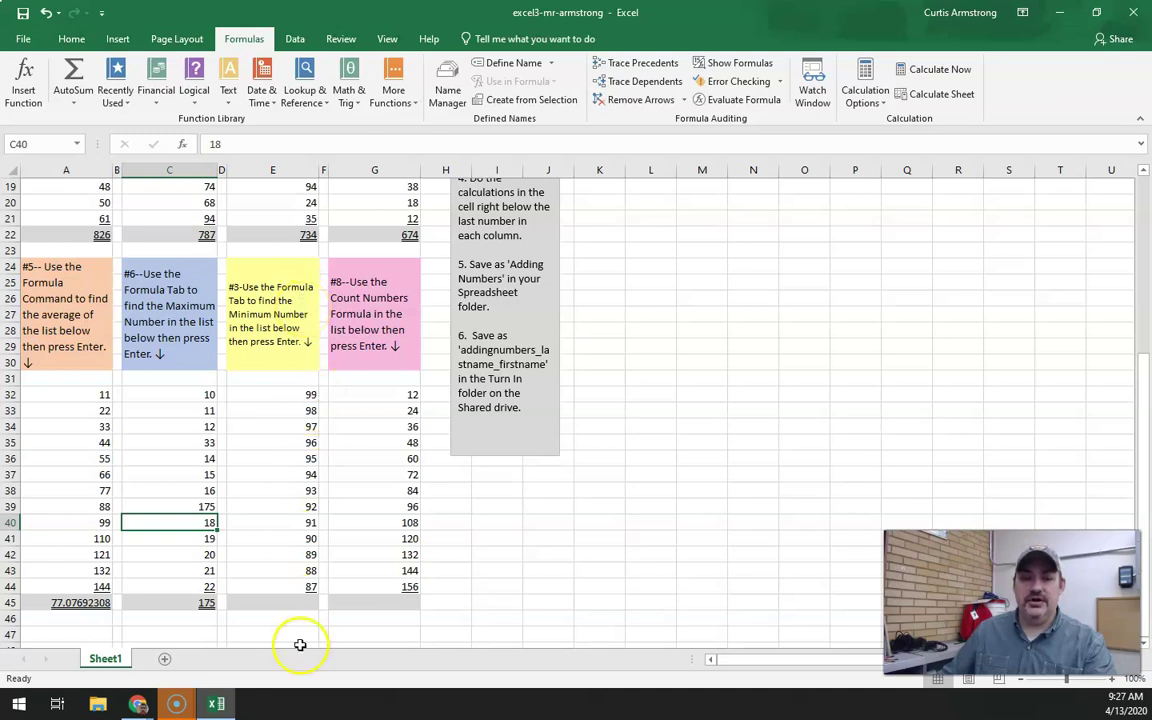
# In E45, find the minimum of E32 through E44 with the AutoSum Min function.
pyautogui.click(284, 603)
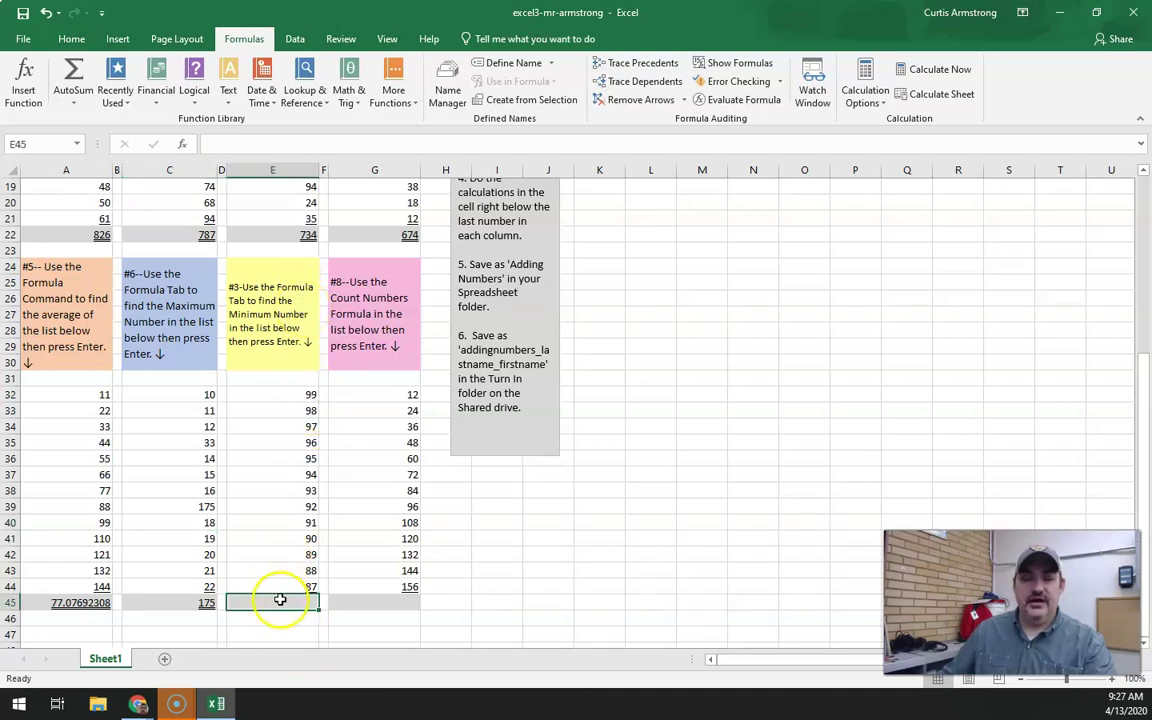
pyautogui.click(76, 104)
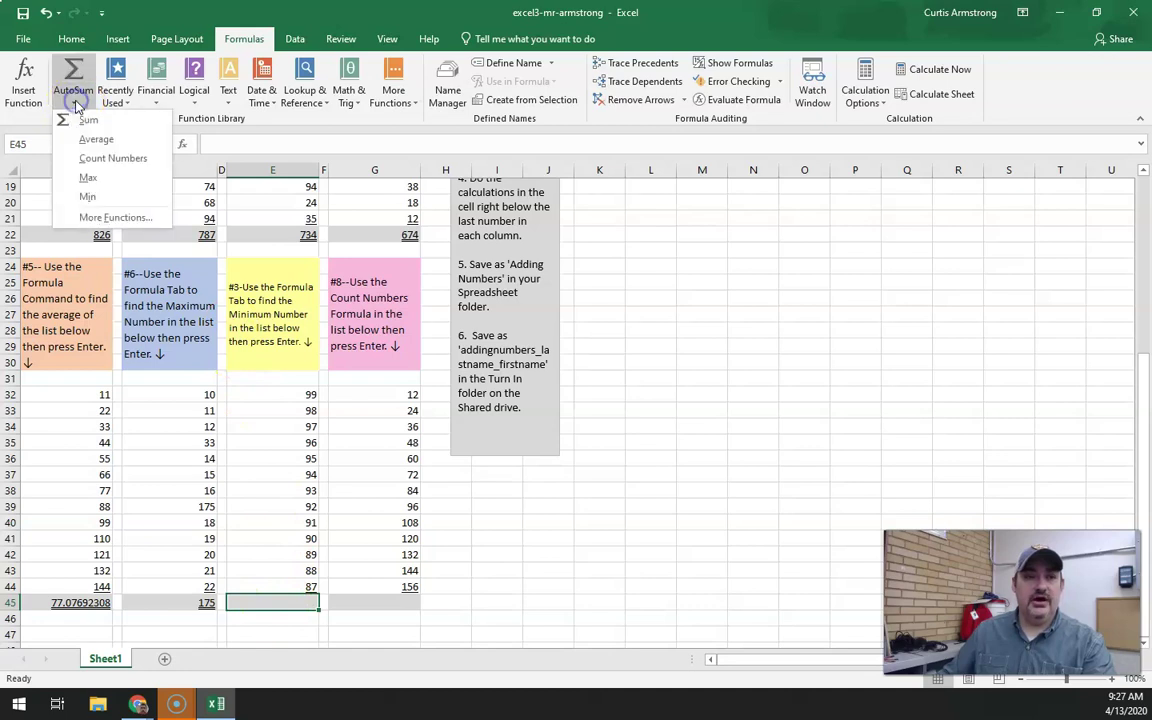
pyautogui.click(112, 200)
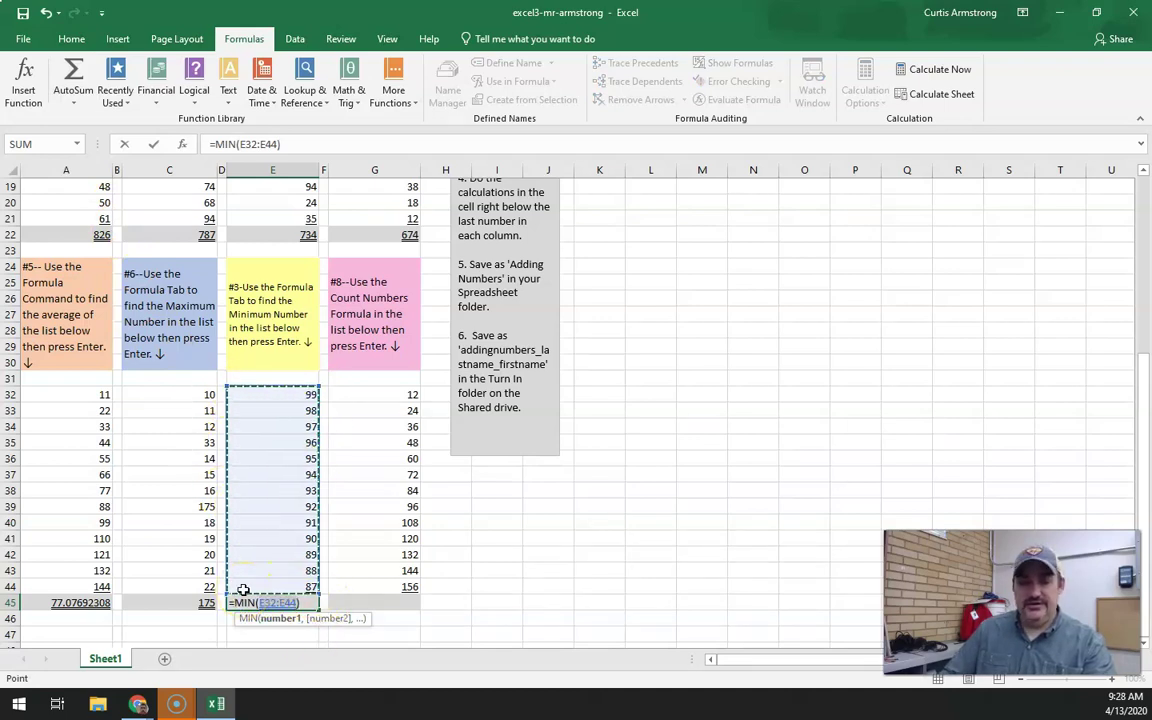
pyautogui.press('Return')
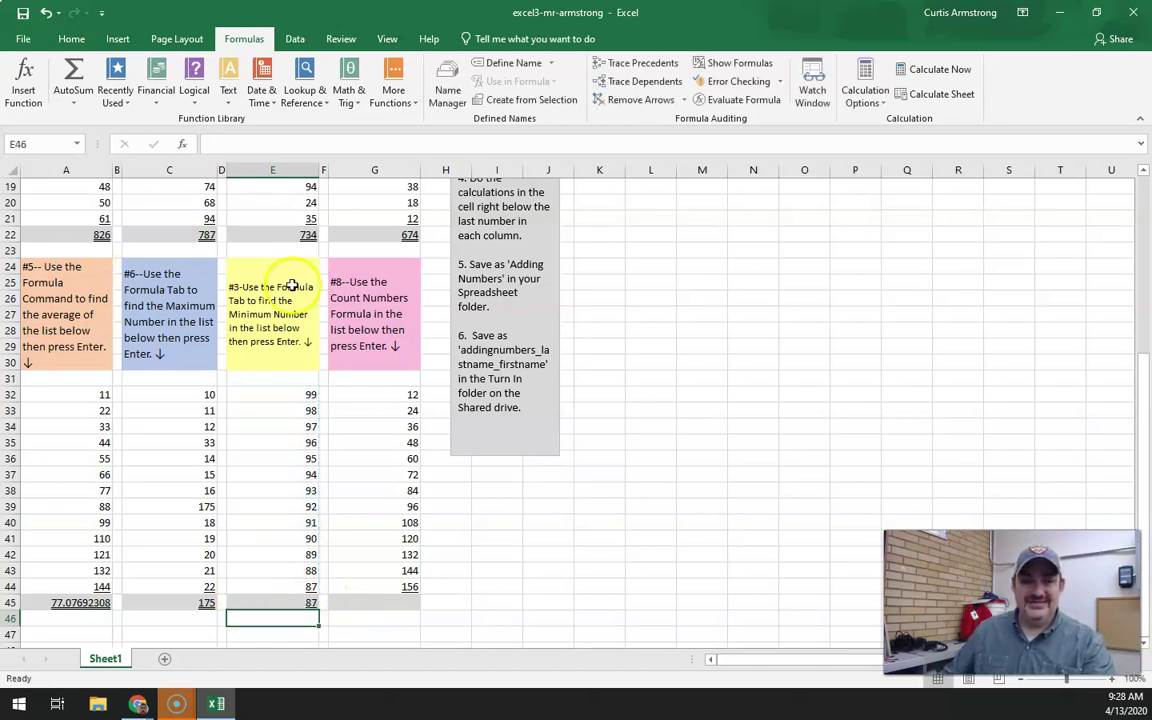
# Replace the number in E36 with 15 to test the minimum formula below the list.
pyautogui.click(264, 463)
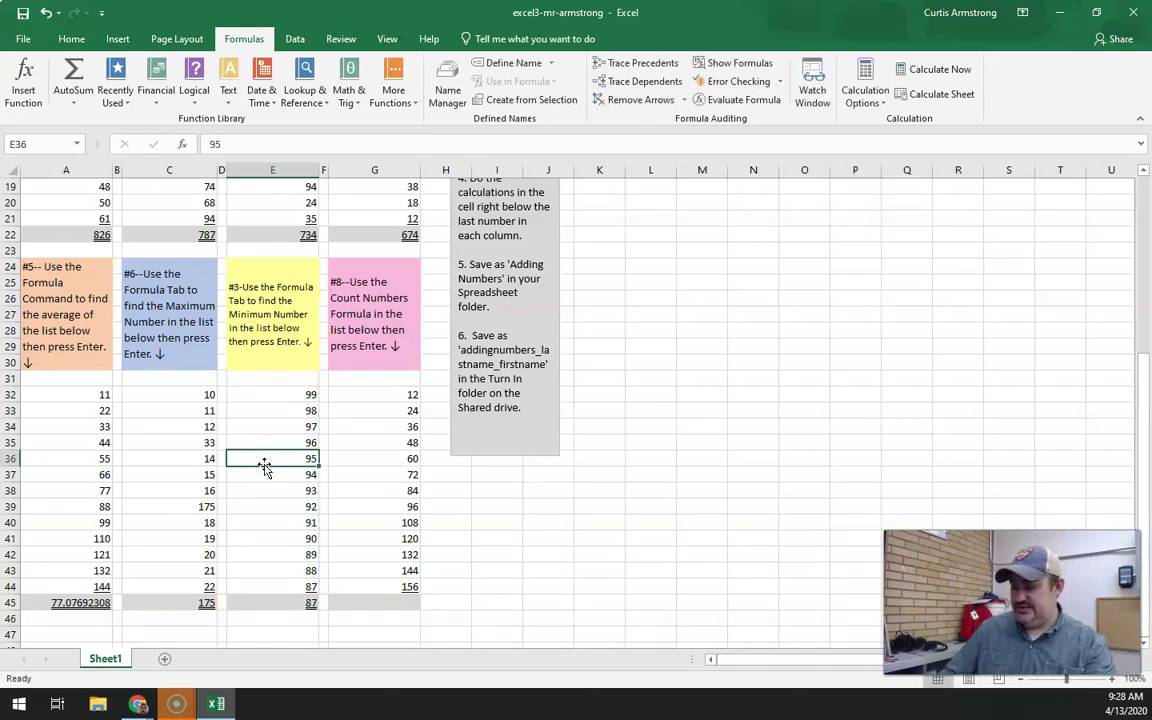
pyautogui.write('15')
pyautogui.press('Return')
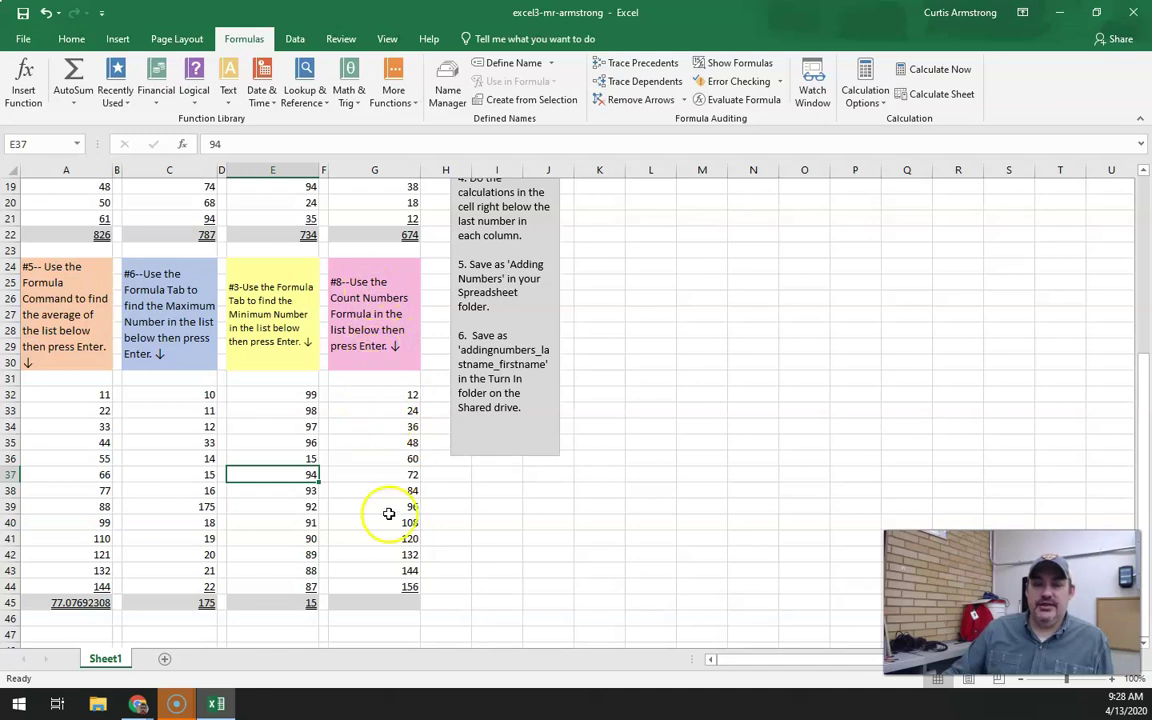
# In G45, count the numbers in G32 through G44 with the AutoSum Count Numbers function.
pyautogui.click(396, 600)
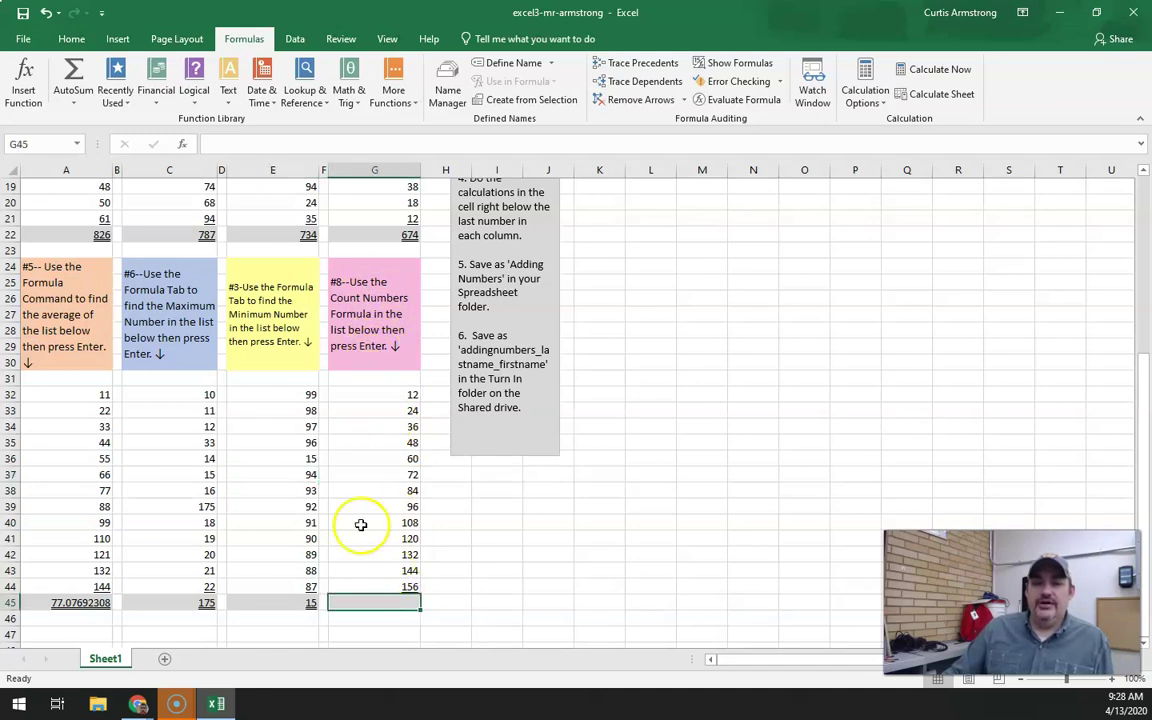
pyautogui.click(67, 98)
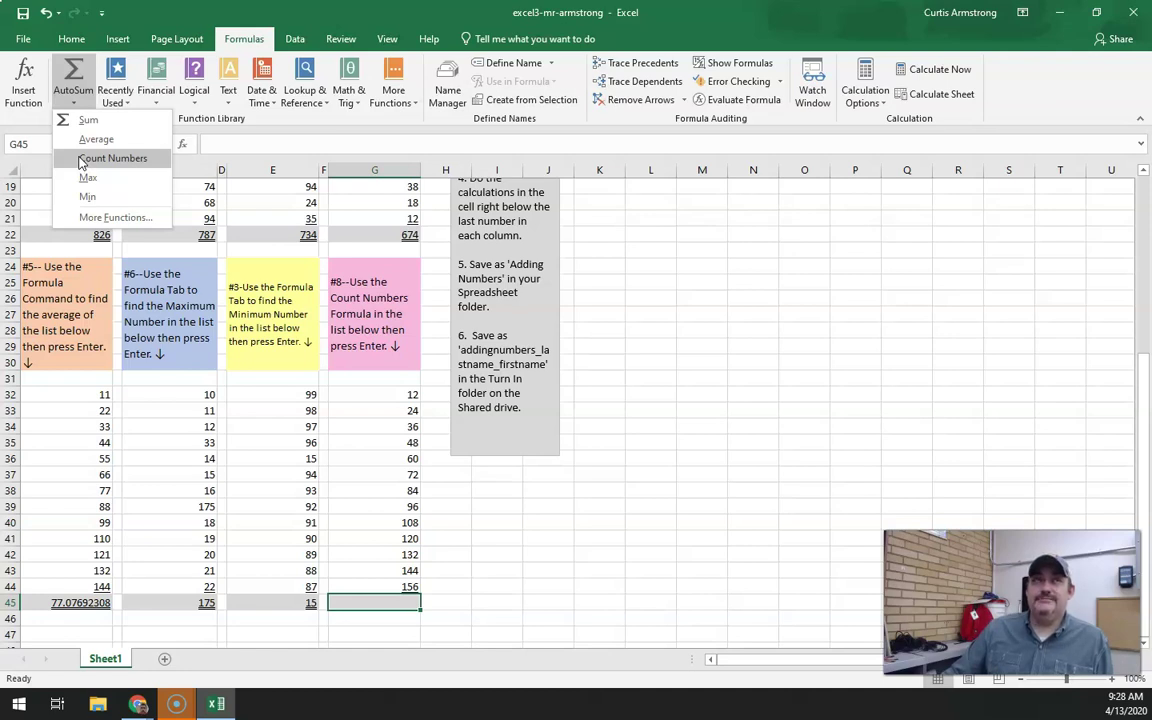
pyautogui.click(80, 161)
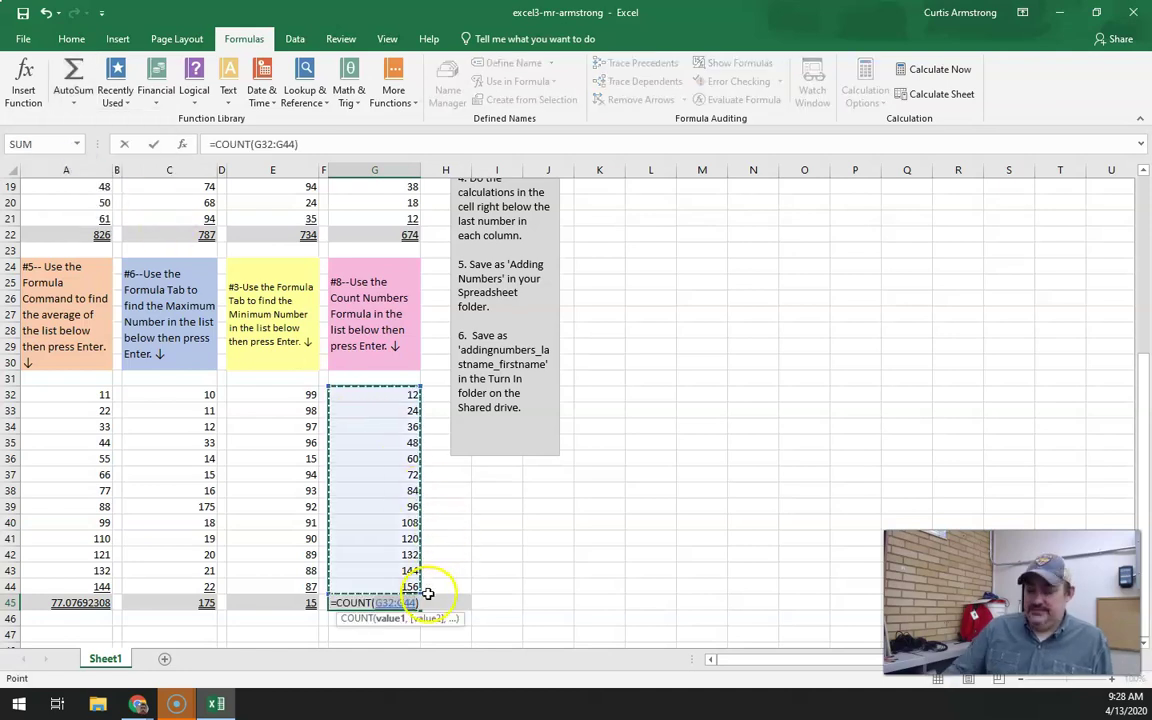
pyautogui.press('Return')
# Clear the numbers in G39, G40 and G41 to test the count formula below the list.
pyautogui.press('Up')
pyautogui.press('Up')
pyautogui.press('Up')
pyautogui.press('Up')
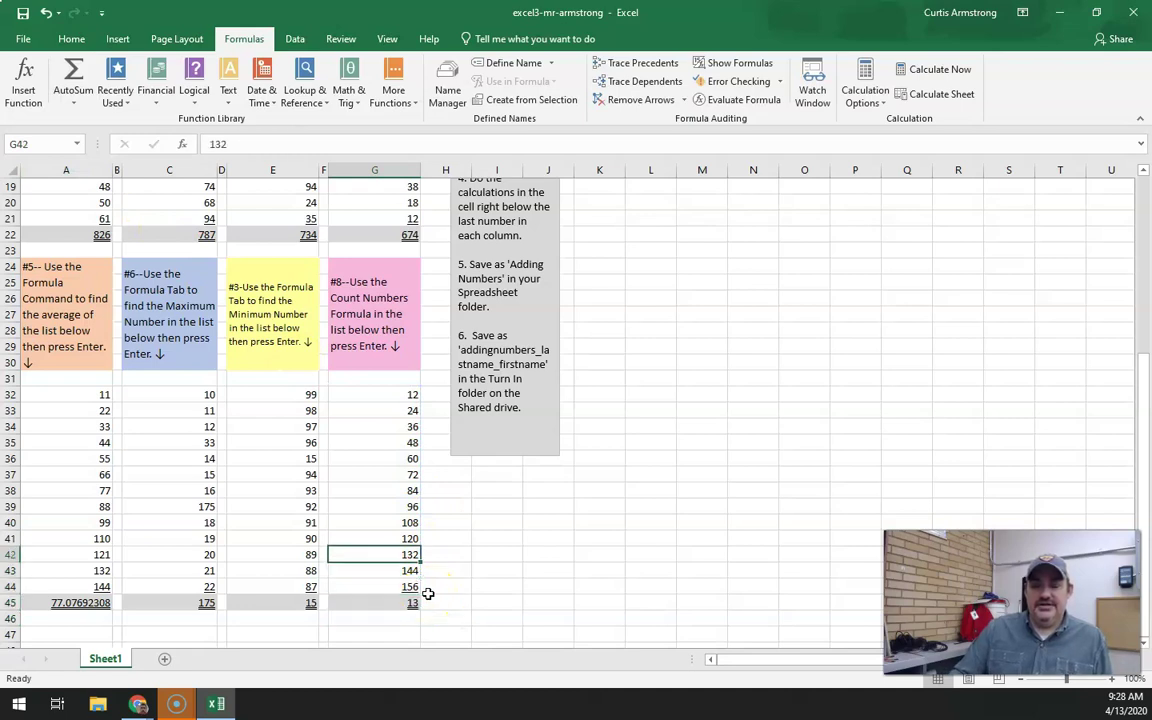
pyautogui.click(403, 394)
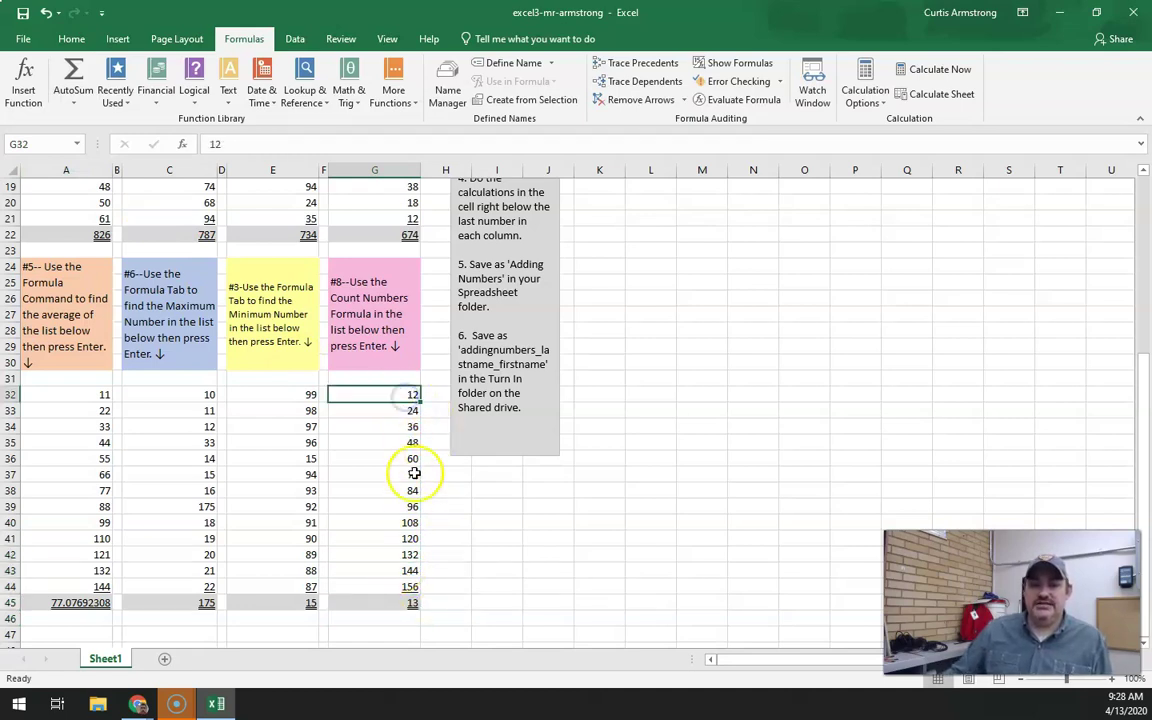
pyautogui.click(381, 508)
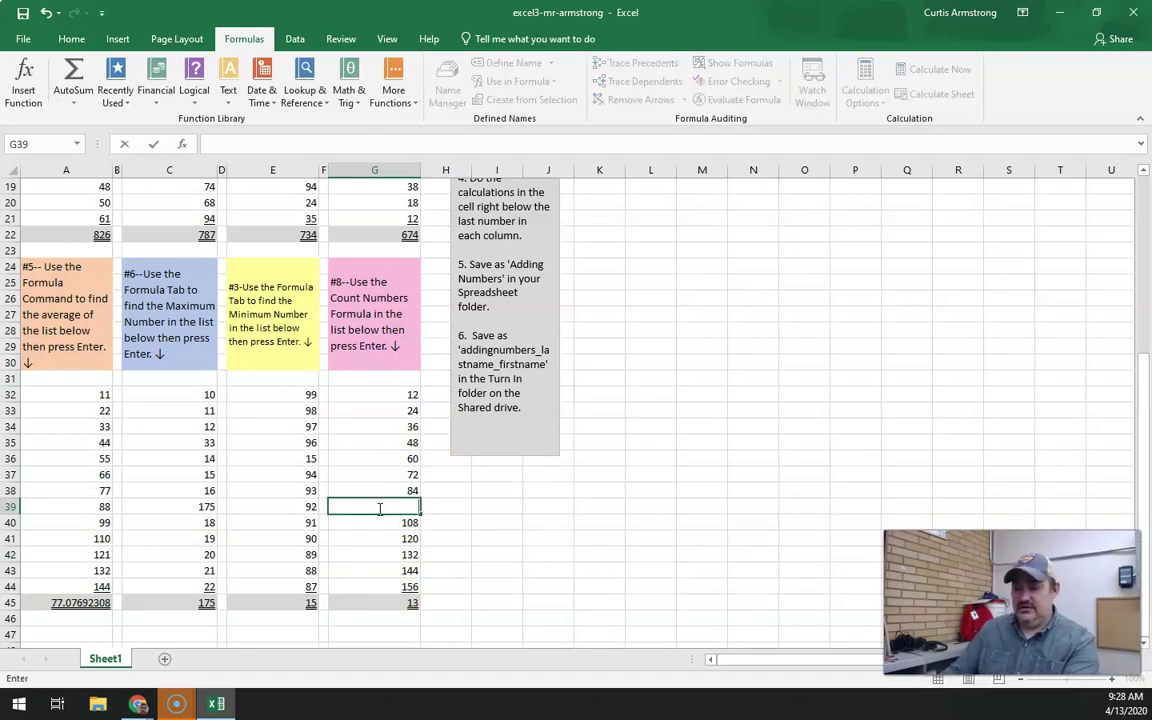
pyautogui.press('Return')
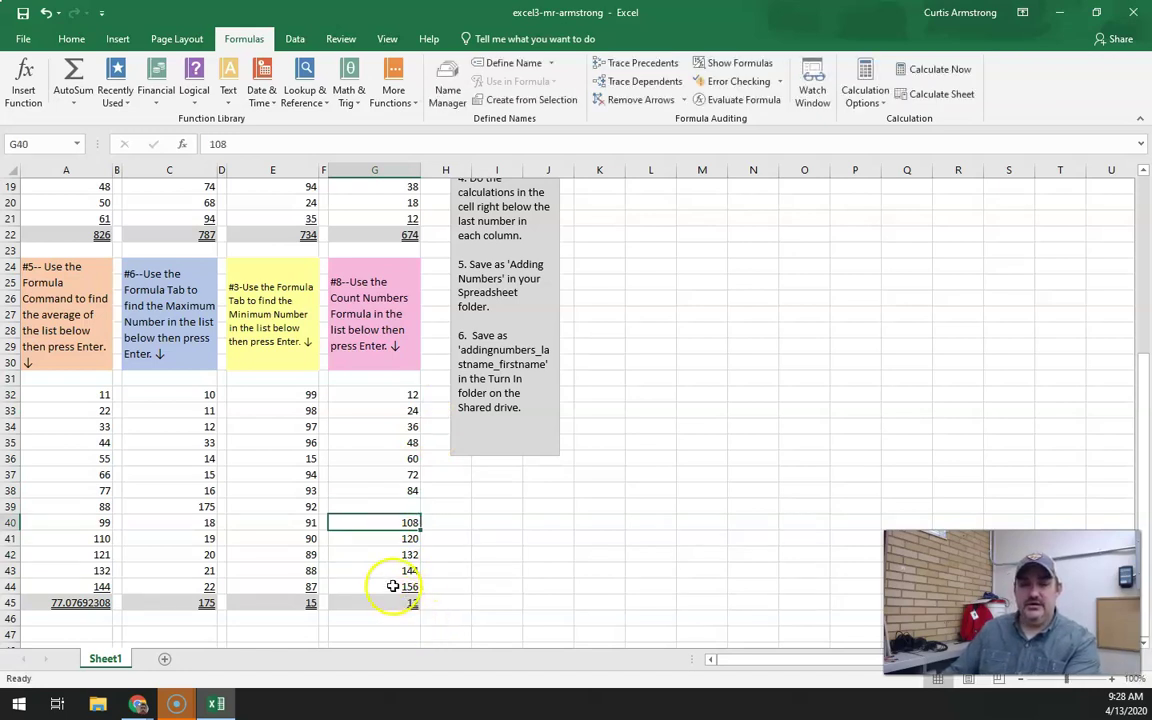
pyautogui.press('BackSpace')
pyautogui.press('Return')
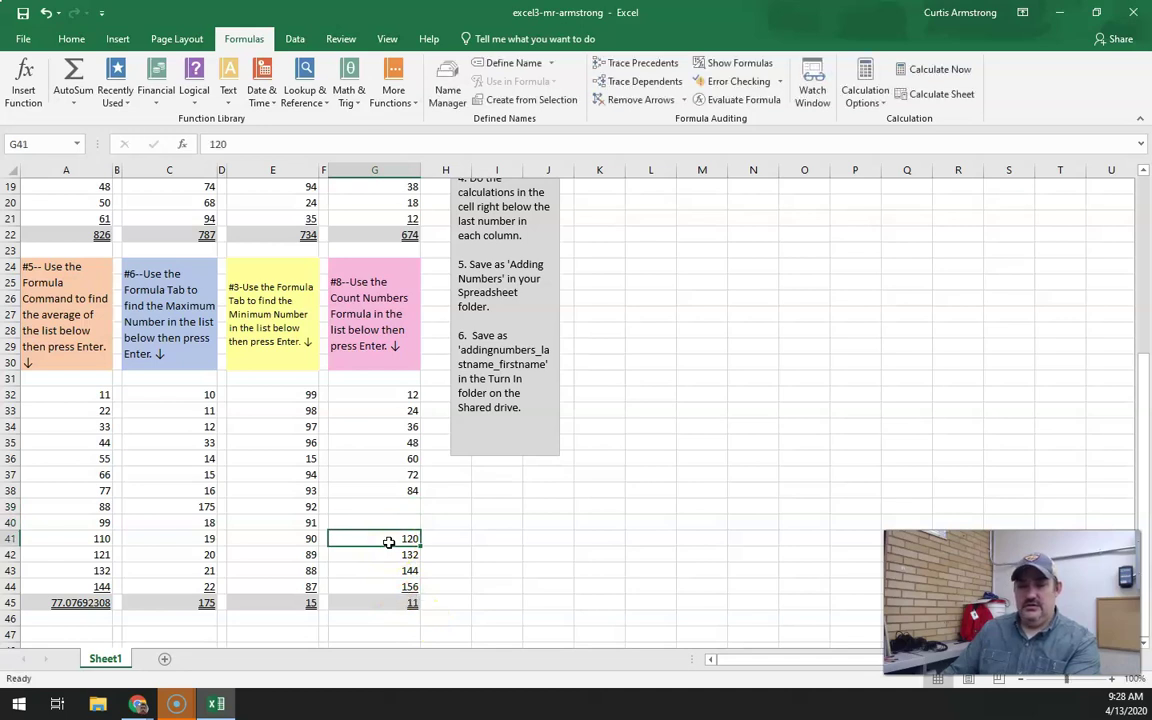
pyautogui.press('BackSpace')
pyautogui.press('Return')
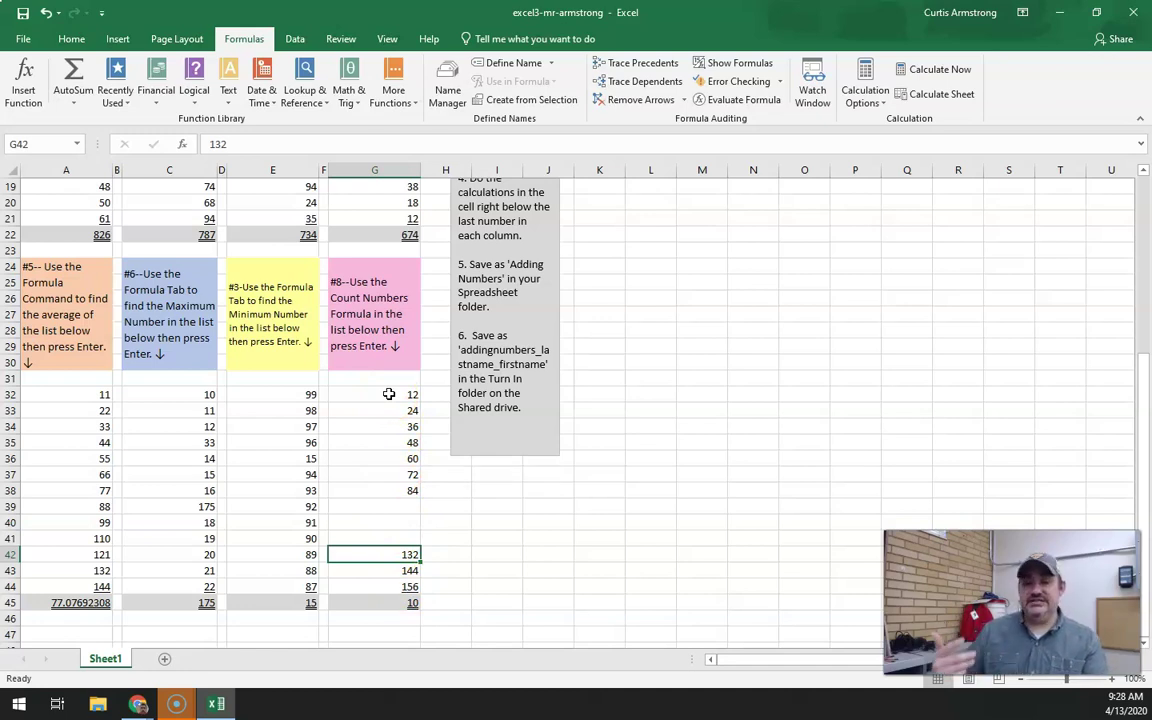
# Undo the three deletions in G39 through G41.
pyautogui.hotkey('ctrl', 'z')
pyautogui.hotkey('ctrl', 'z')
pyautogui.hotkey('ctrl', 'z')
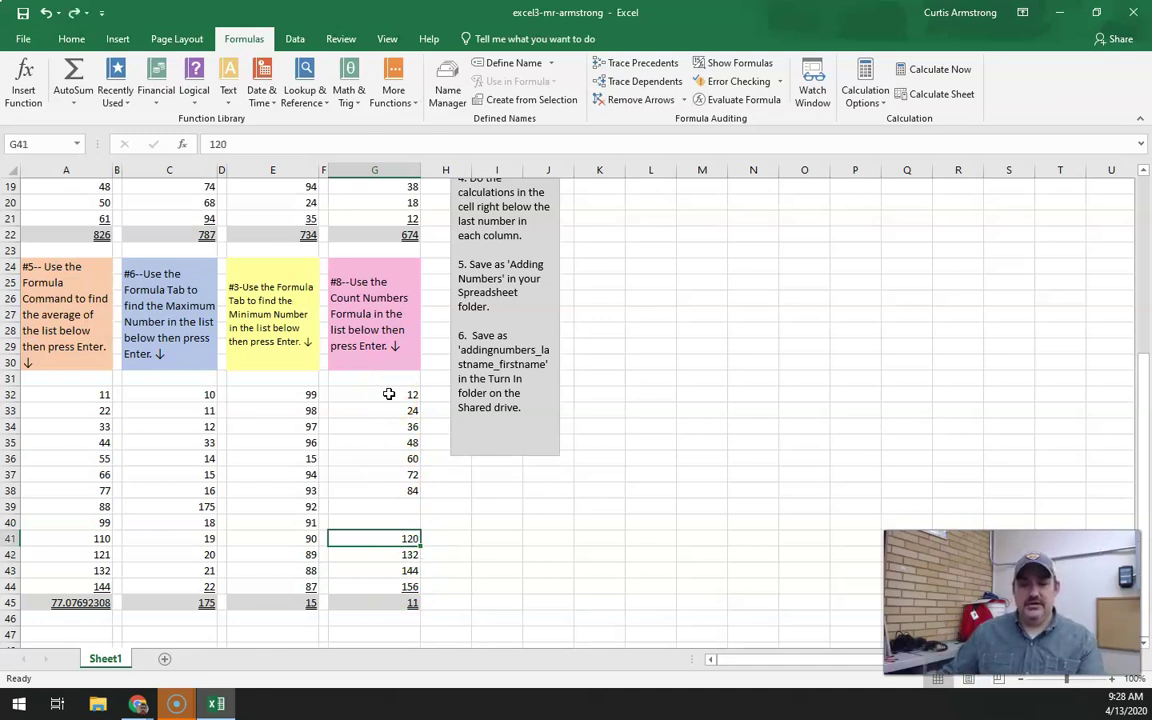
pyautogui.click(456, 601)
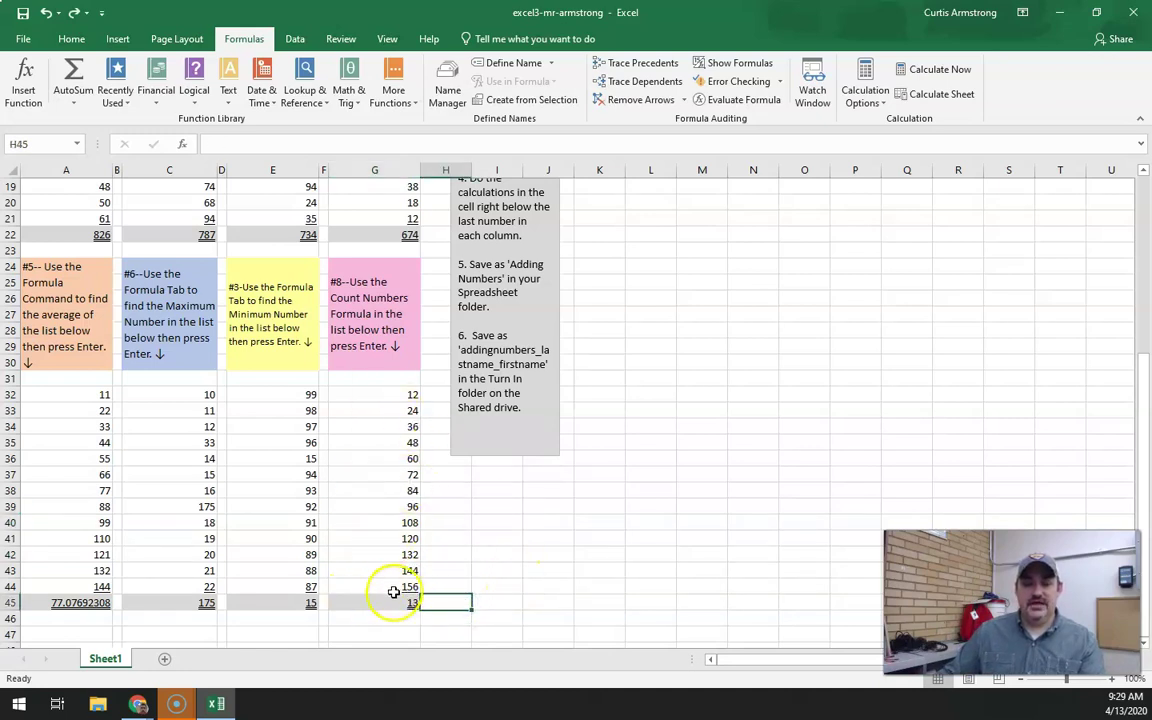
pyautogui.scroll(6, 668, 481)
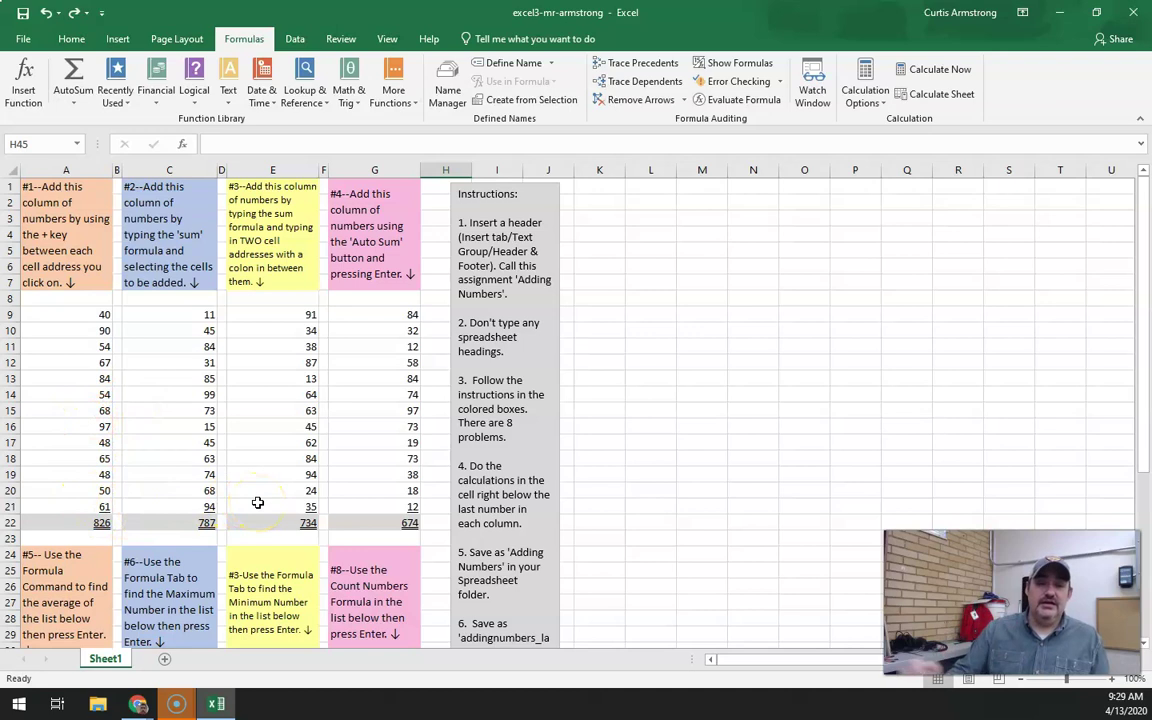
pyautogui.scroll(-1, 430, 480)
pyautogui.scroll(1, 370, 300)
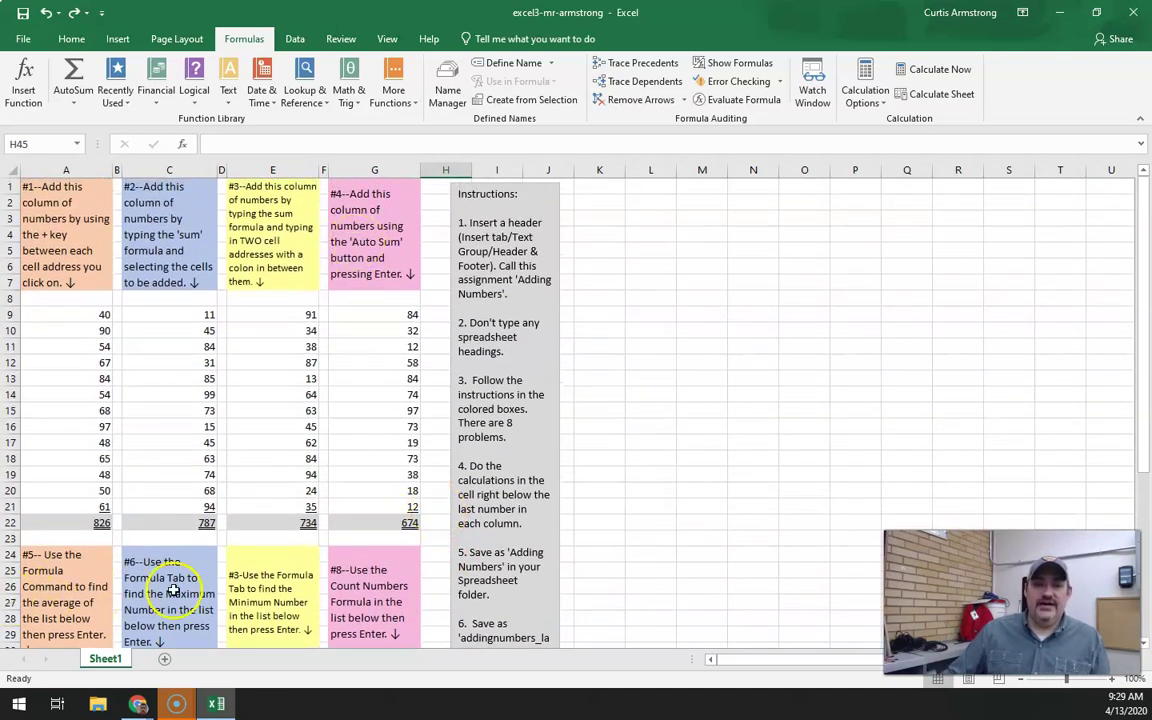
pyautogui.click(73, 102)
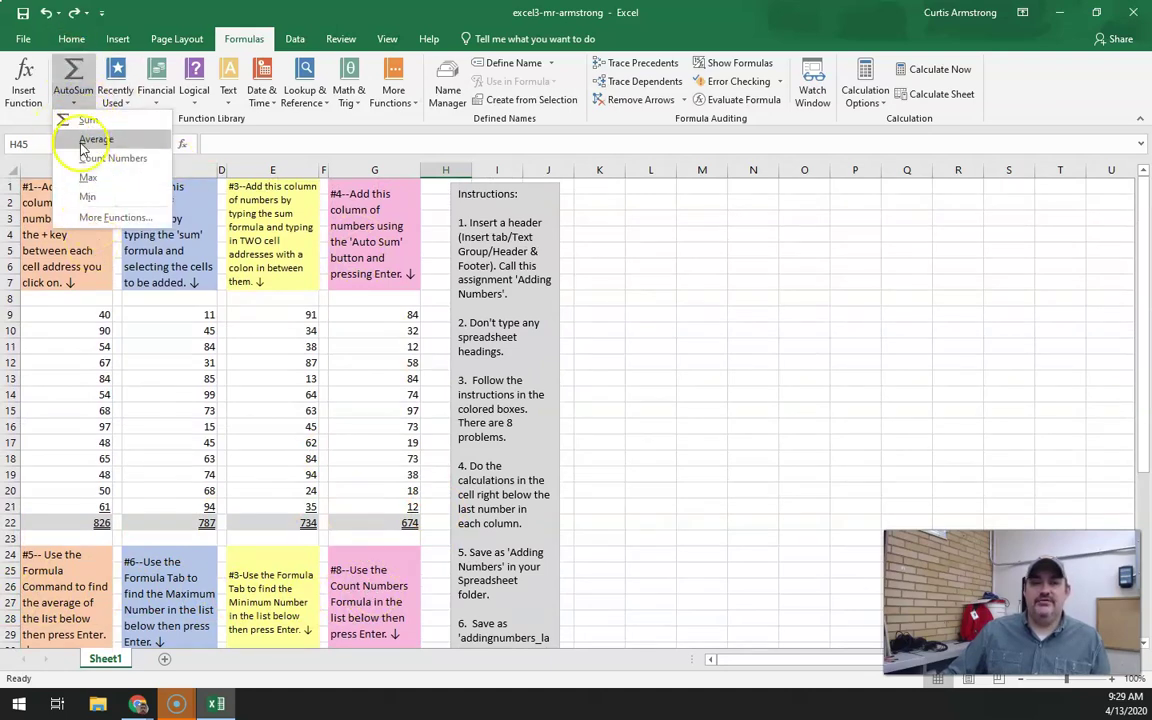
pyautogui.click(210, 10)
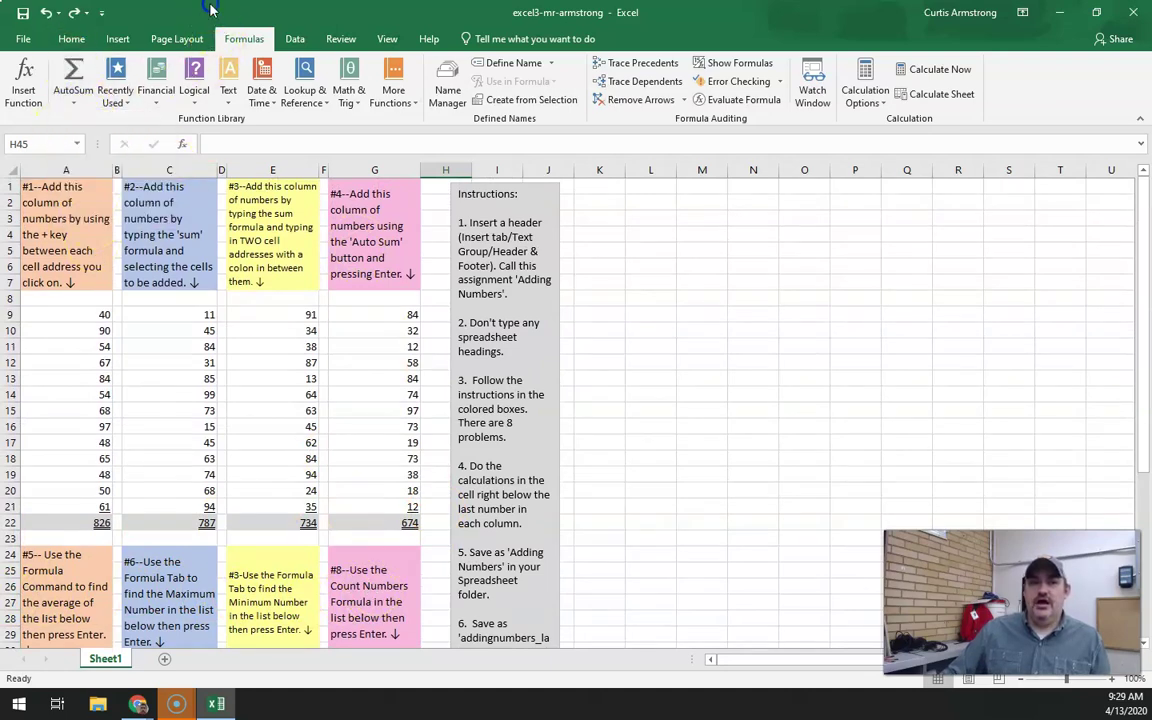
# Save the finished workbook under its current name and close it.
pyautogui.click(20, 12)
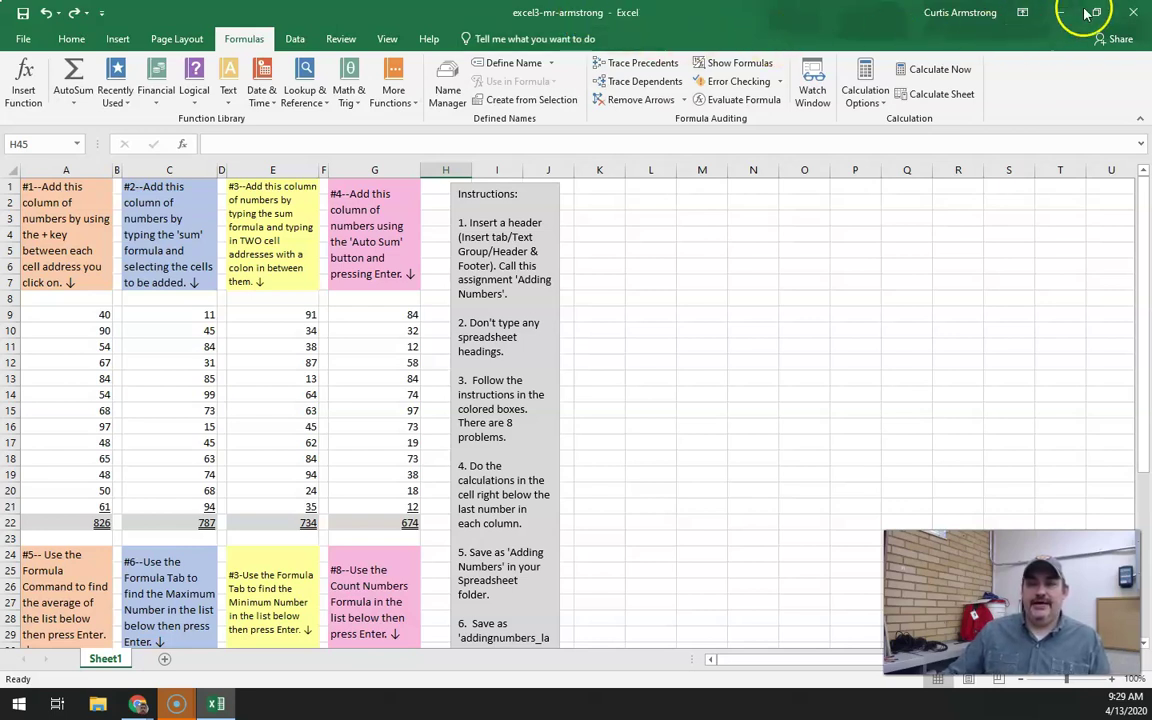
pyautogui.click(1136, 12)
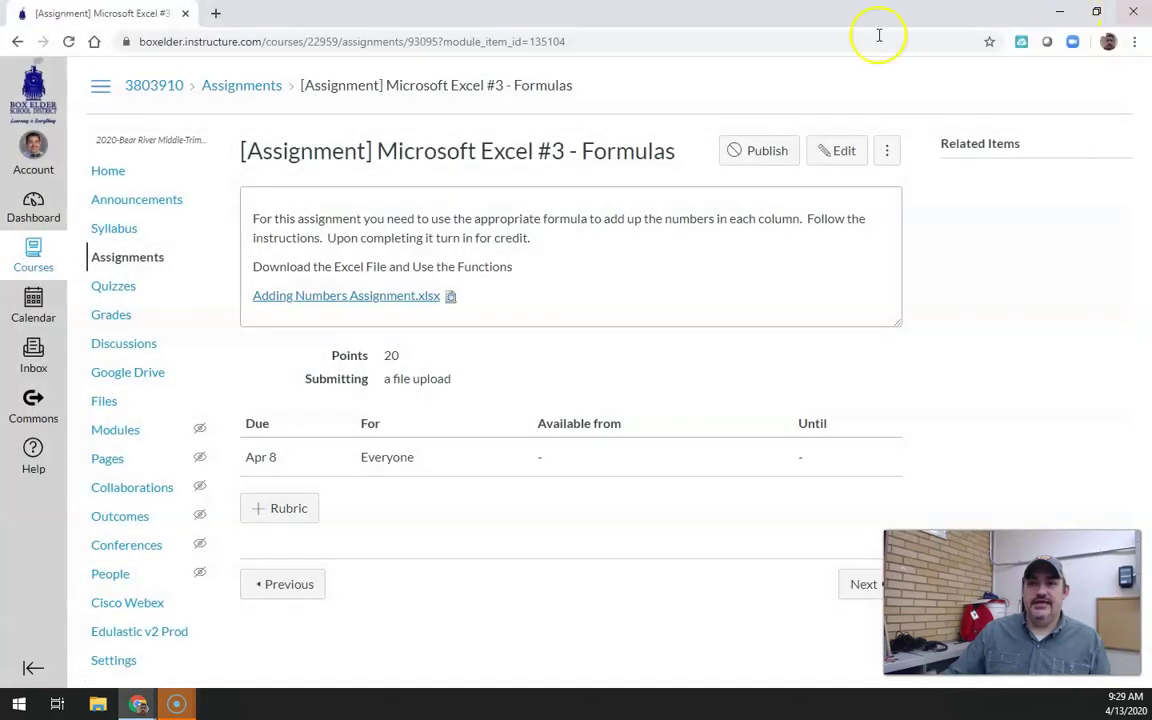